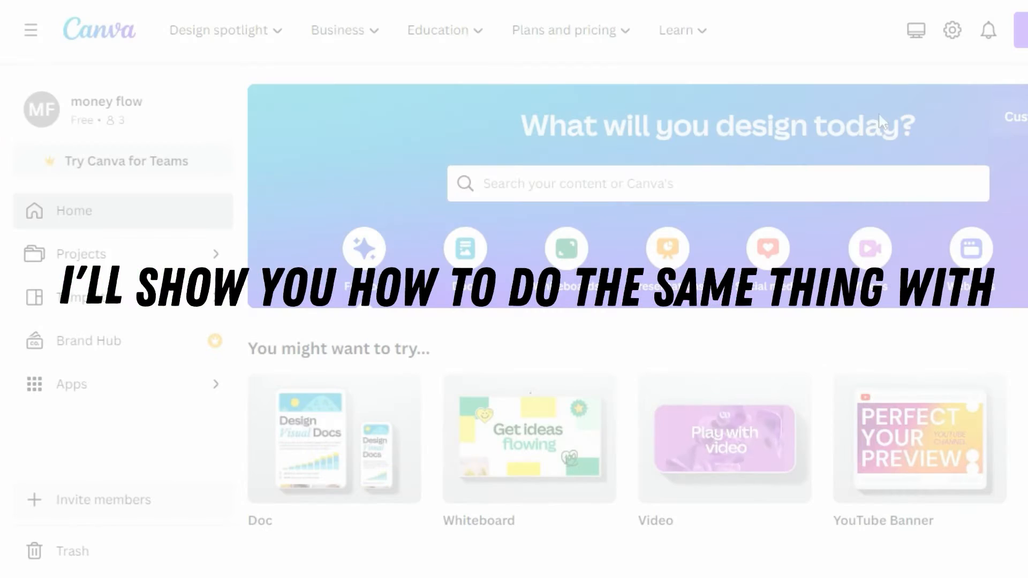
{"action": "scroll", "coordinate": [851, 177], "scroll_direction": "down", "scroll_amount": 6}
{"action": "scroll", "coordinate": [851, 177], "scroll_direction": "up", "scroll_amount": 6}
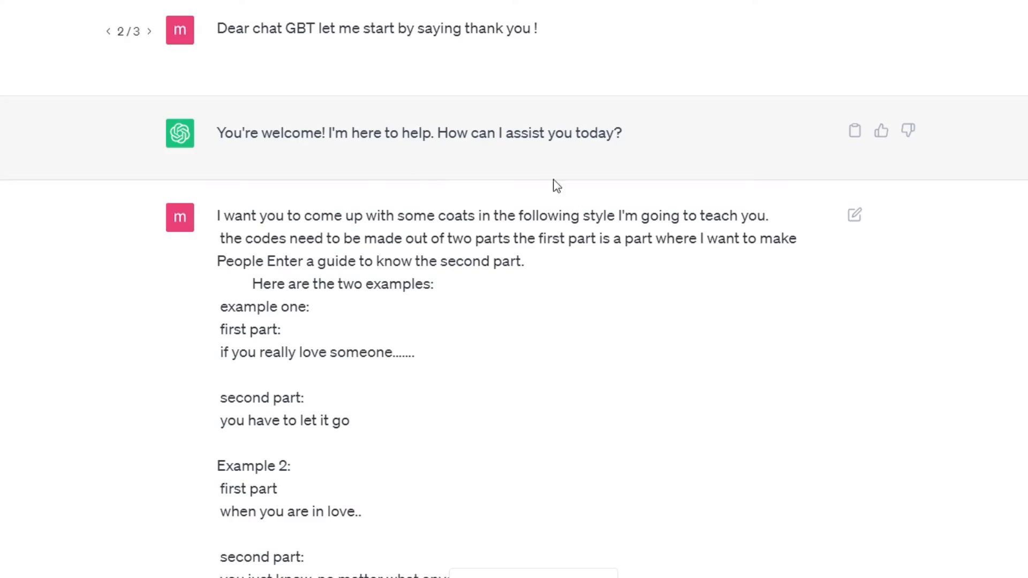
Review the ChatGPT prompt that teaches the two-part quote style with two examples and ends with "If you understand say yes".
{"action": "scroll", "coordinate": [373, 199], "scroll_direction": "down", "scroll_amount": 4}
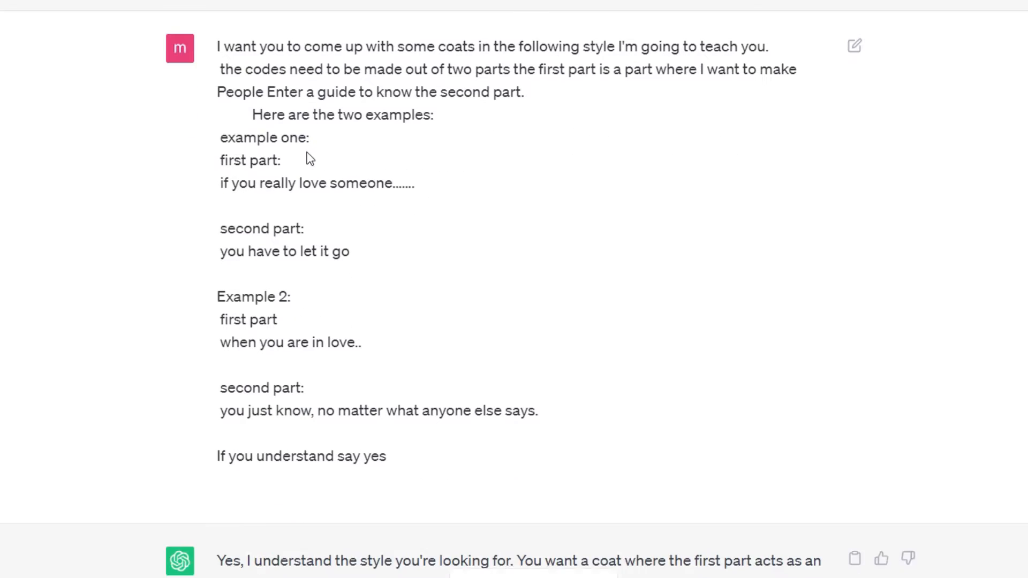
{"action": "left_click_drag", "start_coordinate": [216, 27], "coordinate": [381, 426]}
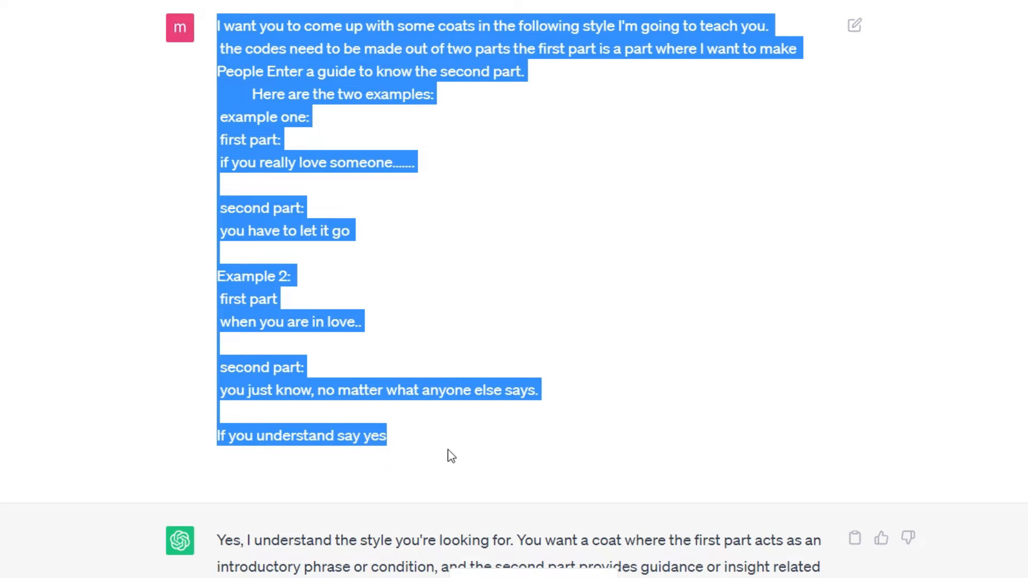
{"action": "left_click", "coordinate": [461, 451]}
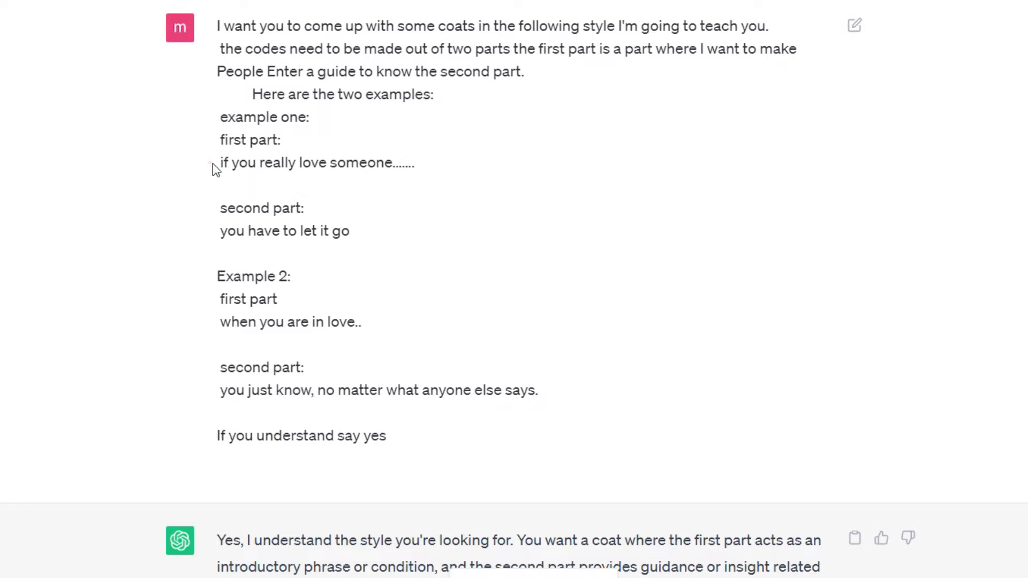
{"action": "left_click_drag", "start_coordinate": [212, 162], "coordinate": [408, 184]}
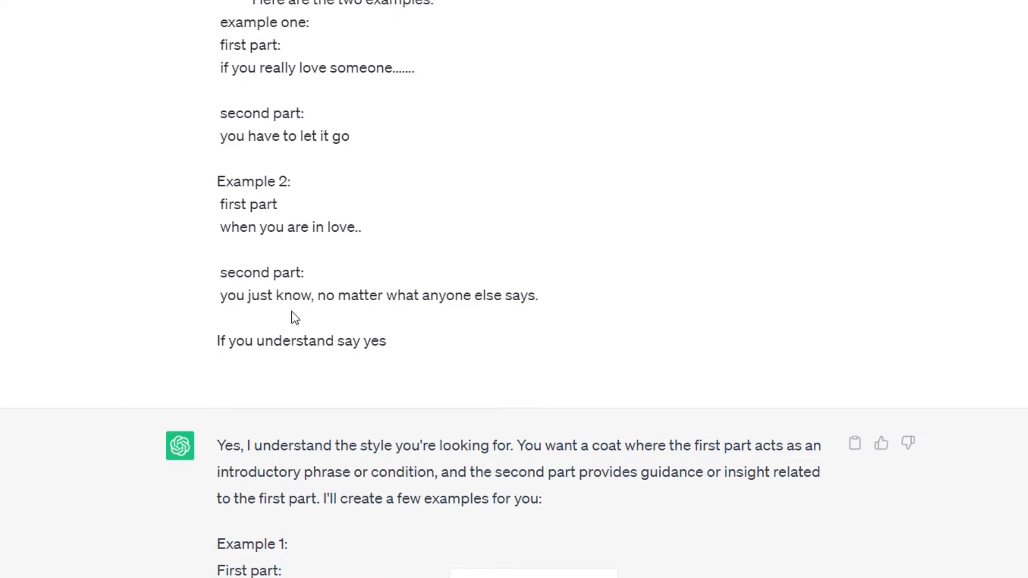
{"action": "left_click_drag", "start_coordinate": [185, 340], "coordinate": [305, 341]}
{"action": "left_click", "coordinate": [422, 343]}
{"action": "left_click", "coordinate": [405, 352]}
Read through the generated example quotes and the request for one example each on love, heartbreak and friendship.
{"action": "scroll", "coordinate": [557, 273], "scroll_direction": "down", "scroll_amount": 10}
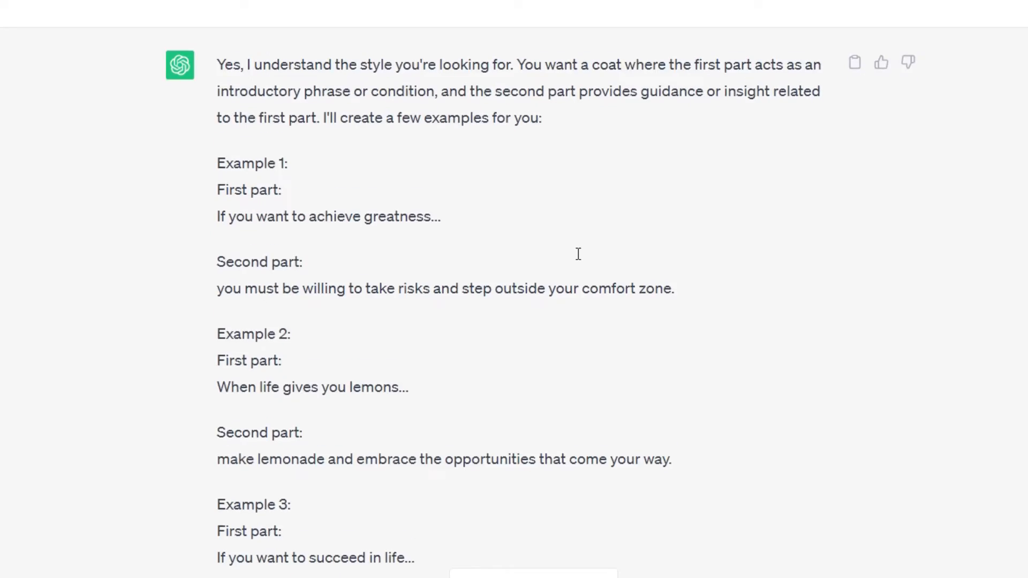
{"action": "scroll", "coordinate": [568, 273], "scroll_direction": "down", "scroll_amount": 14}
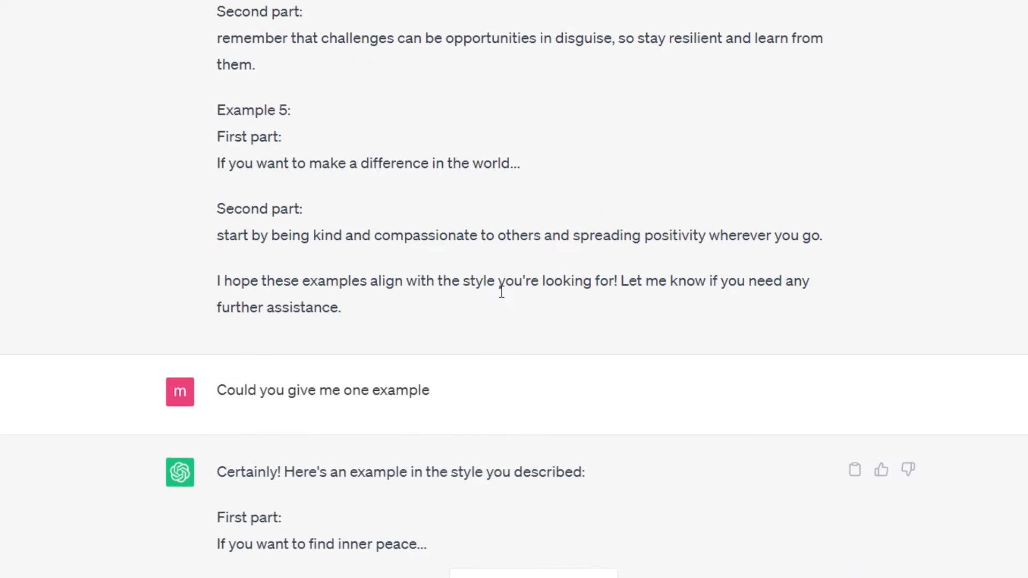
{"action": "scroll", "coordinate": [543, 282], "scroll_direction": "down", "scroll_amount": 3}
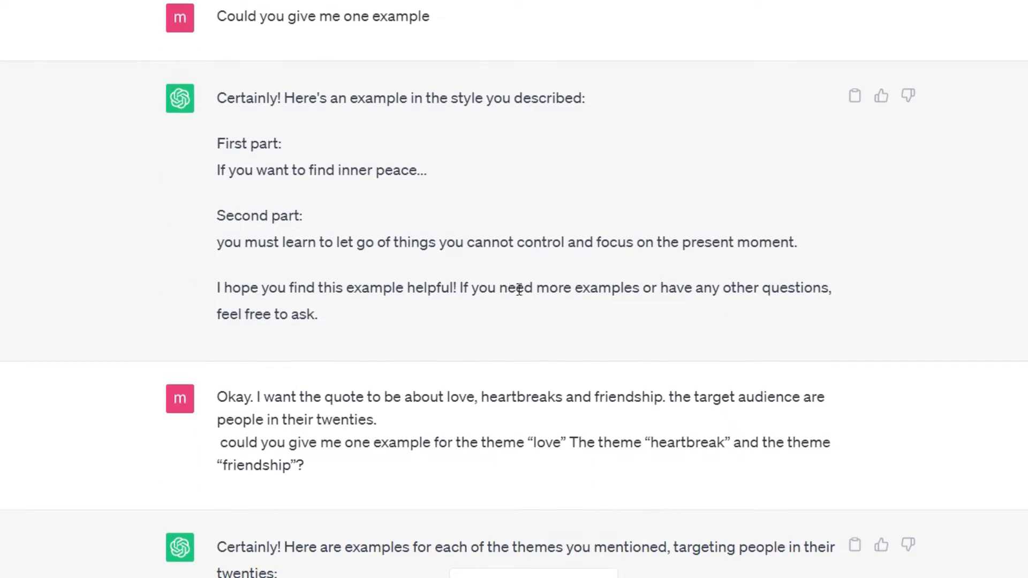
{"action": "scroll", "coordinate": [519, 290], "scroll_direction": "down", "scroll_amount": 5}
{"action": "scroll", "coordinate": [508, 266], "scroll_direction": "down", "scroll_amount": 2}
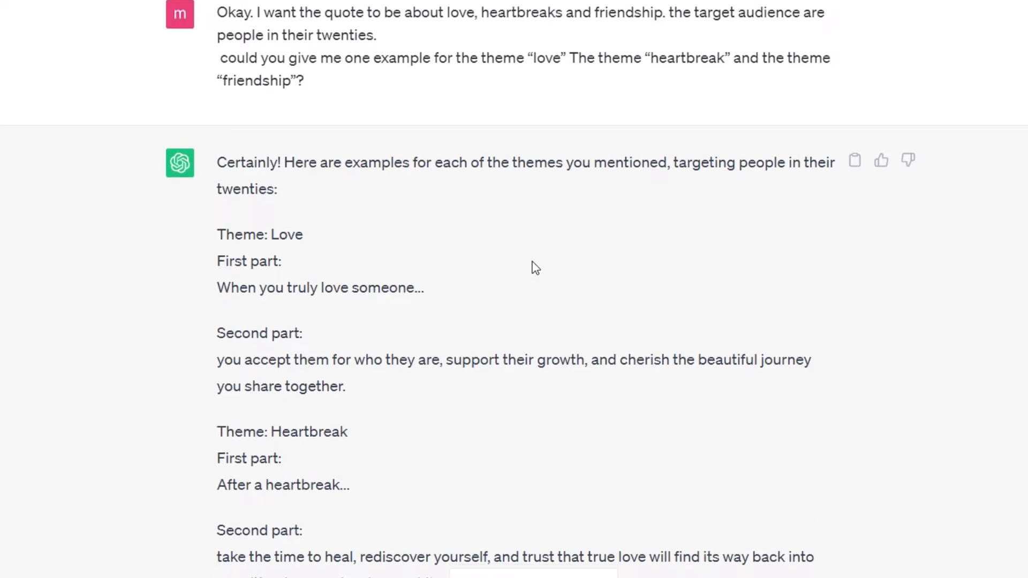
{"action": "scroll", "coordinate": [532, 268], "scroll_direction": "down", "scroll_amount": 2}
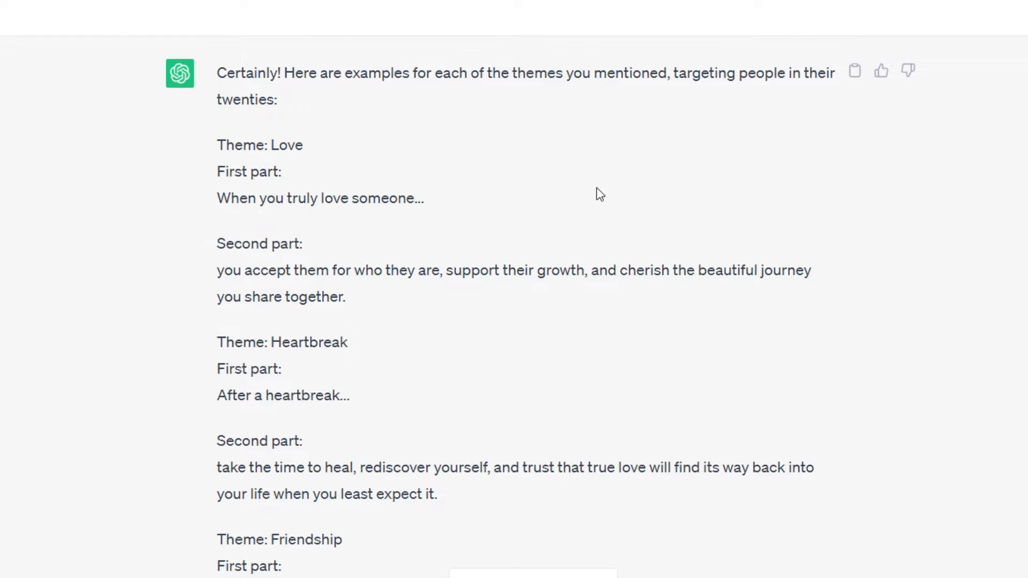
{"action": "scroll", "coordinate": [669, 206], "scroll_direction": "down", "scroll_amount": 7}
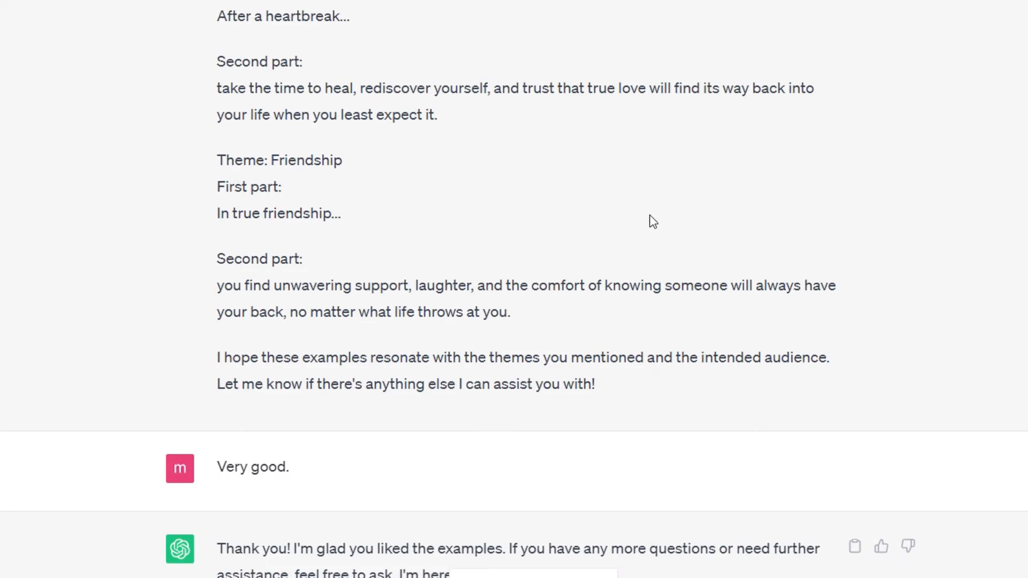
{"action": "scroll", "coordinate": [626, 237], "scroll_direction": "down", "scroll_amount": 2}
{"action": "scroll", "coordinate": [627, 241], "scroll_direction": "down", "scroll_amount": 4}
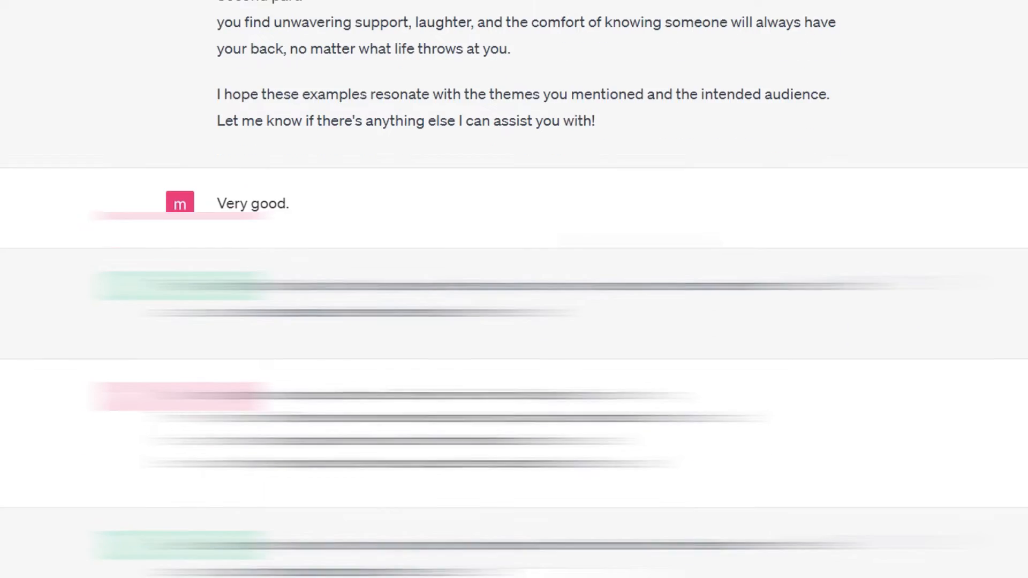
{"action": "scroll", "coordinate": [514, 290], "scroll_direction": "down", "scroll_amount": 2}
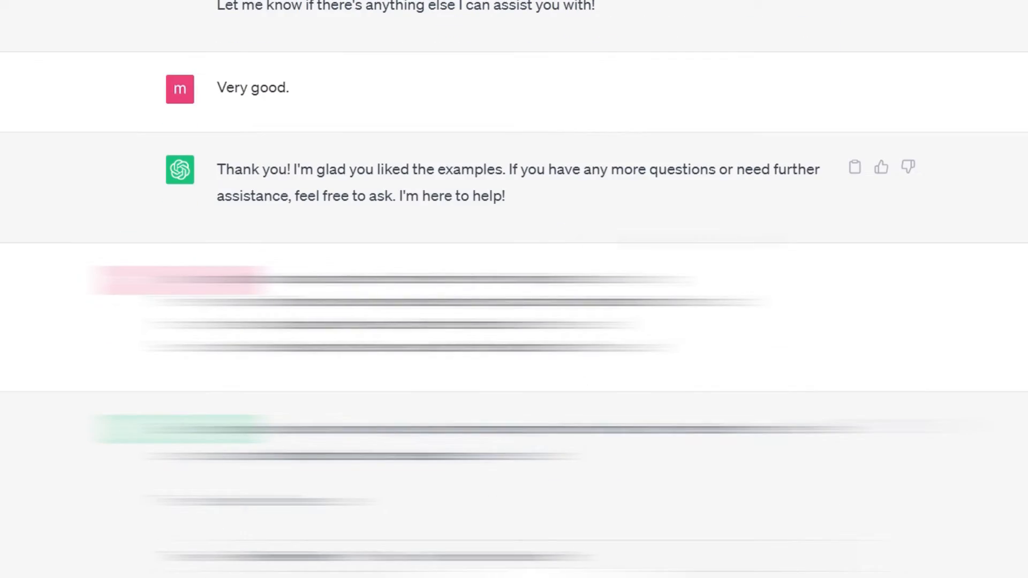
Examine the prompt for categorising quotes in Excel style by theme, first part and second part, along with its reply tables.
{"action": "left_click_drag", "start_coordinate": [204, 274], "coordinate": [573, 369]}
{"action": "left_click", "coordinate": [665, 362]}
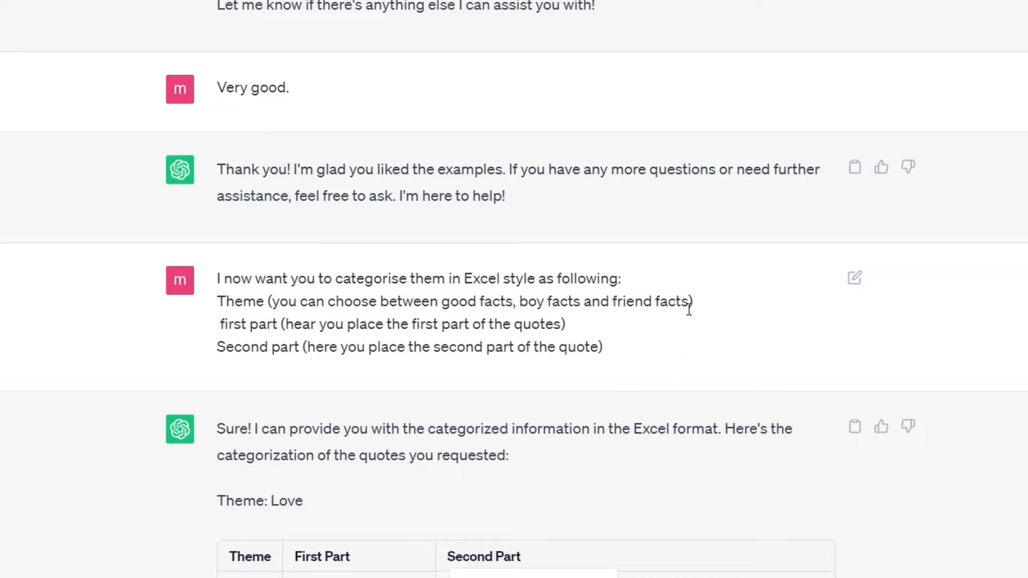
{"action": "scroll", "coordinate": [704, 331], "scroll_direction": "down", "scroll_amount": 10}
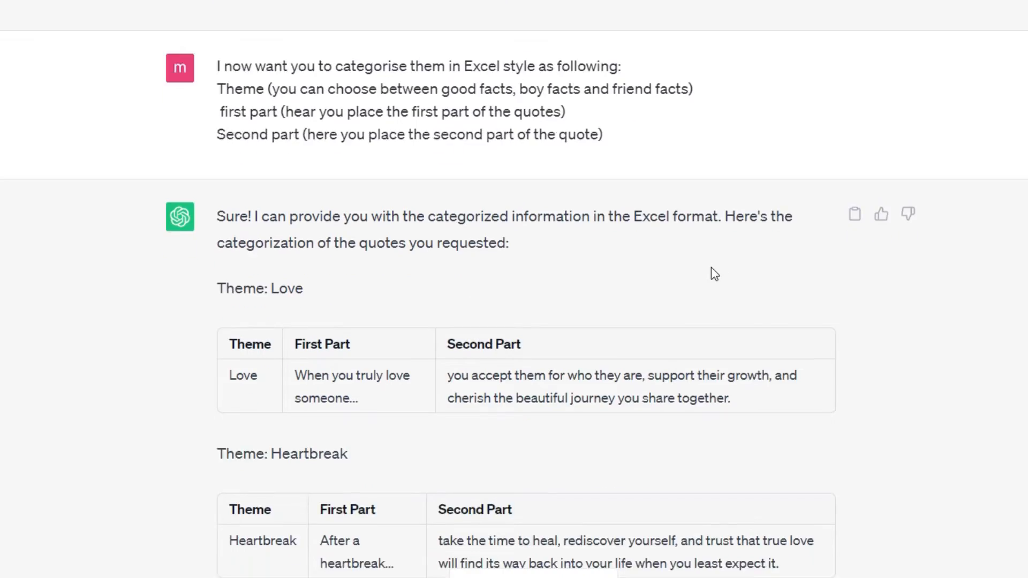
{"action": "scroll", "coordinate": [718, 259], "scroll_direction": "down", "scroll_amount": 13}
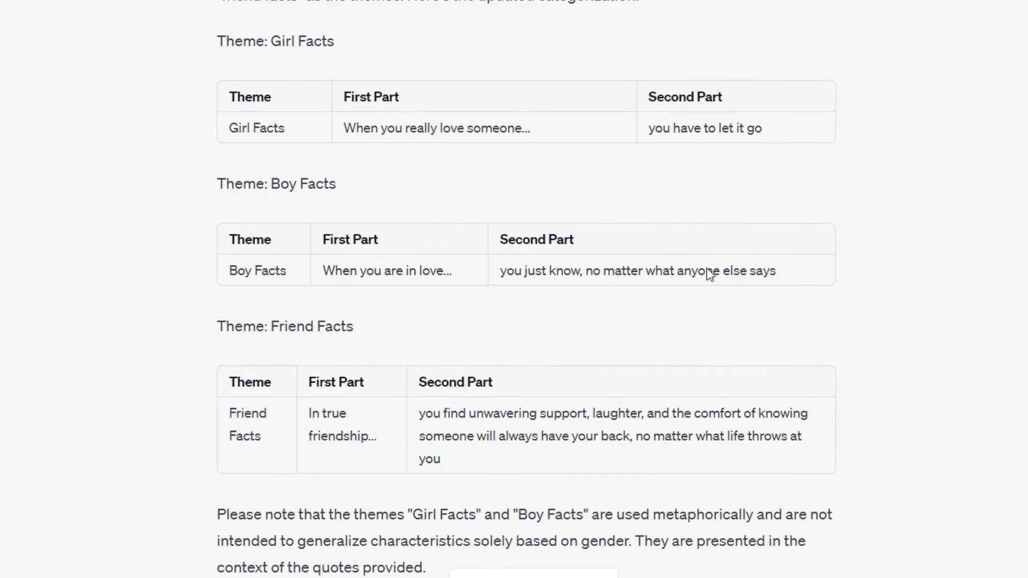
{"action": "scroll", "coordinate": [706, 269], "scroll_direction": "down", "scroll_amount": 11}
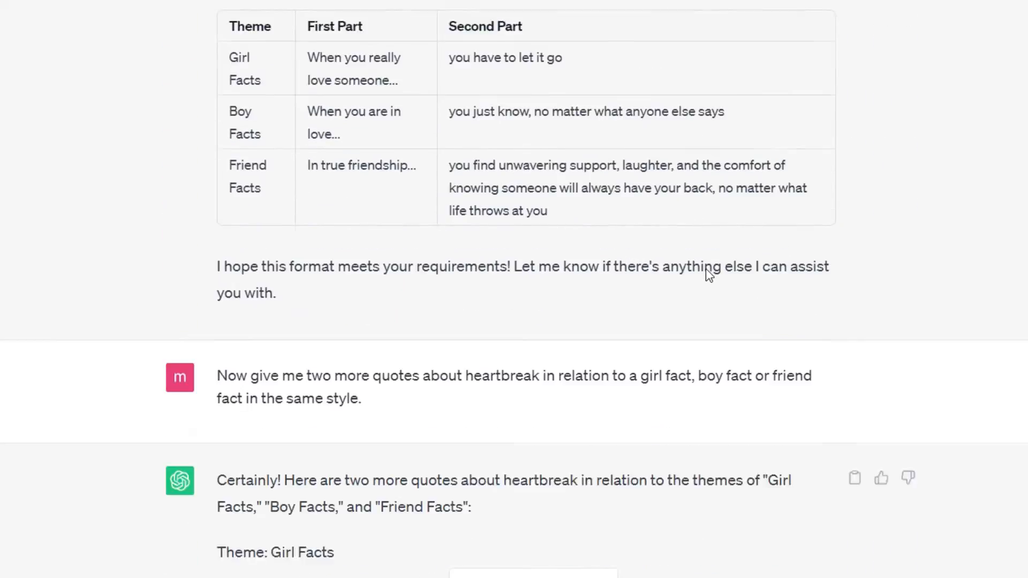
{"action": "scroll", "coordinate": [819, 268], "scroll_direction": "down", "scroll_amount": 13}
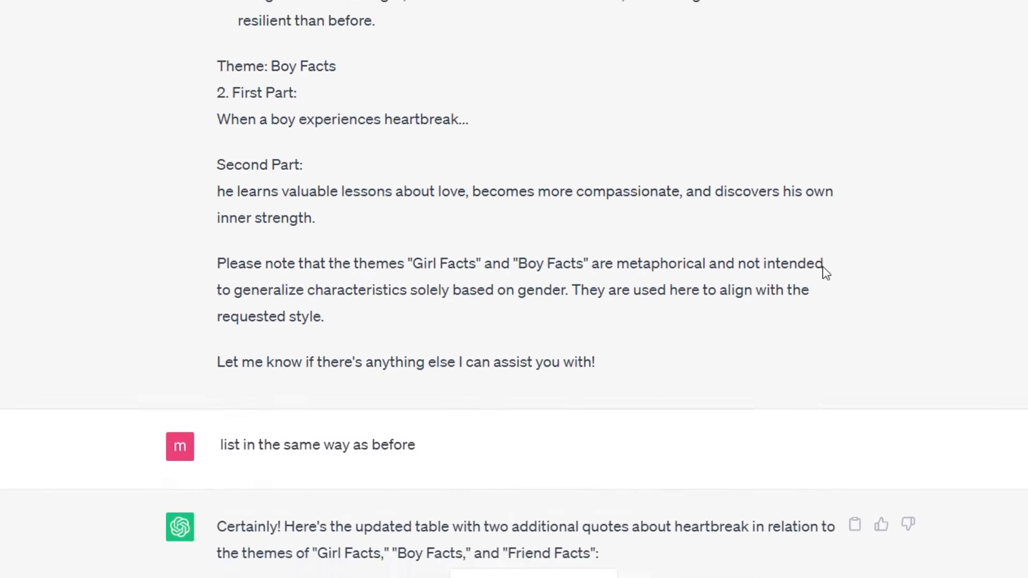
{"action": "scroll", "coordinate": [827, 274], "scroll_direction": "down", "scroll_amount": 10}
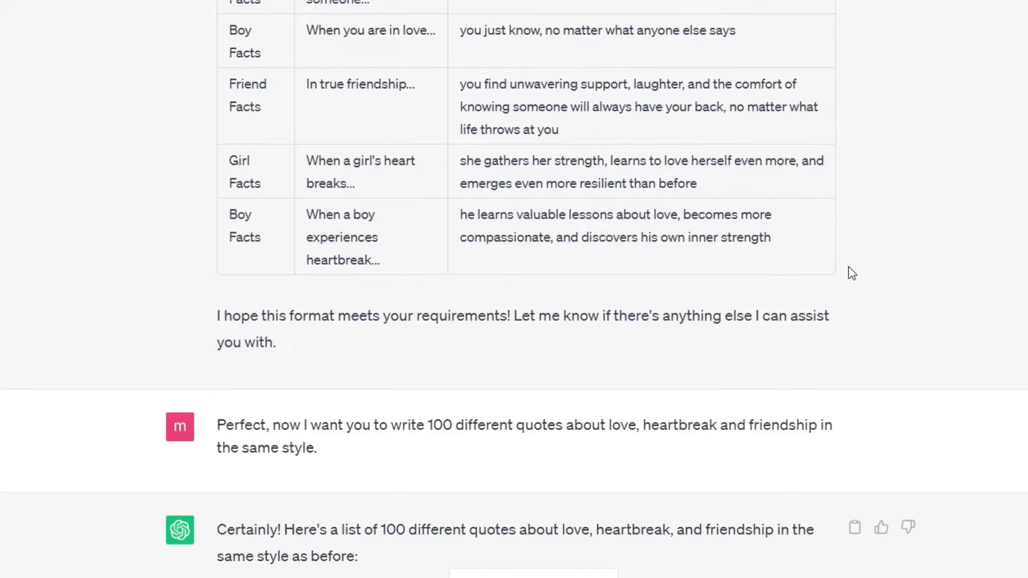
Examine the prompt requesting 100 different quotes about love, heartbreak and friendship, and the numbered list in its reply.
{"action": "scroll", "coordinate": [853, 274], "scroll_direction": "down", "scroll_amount": 13}
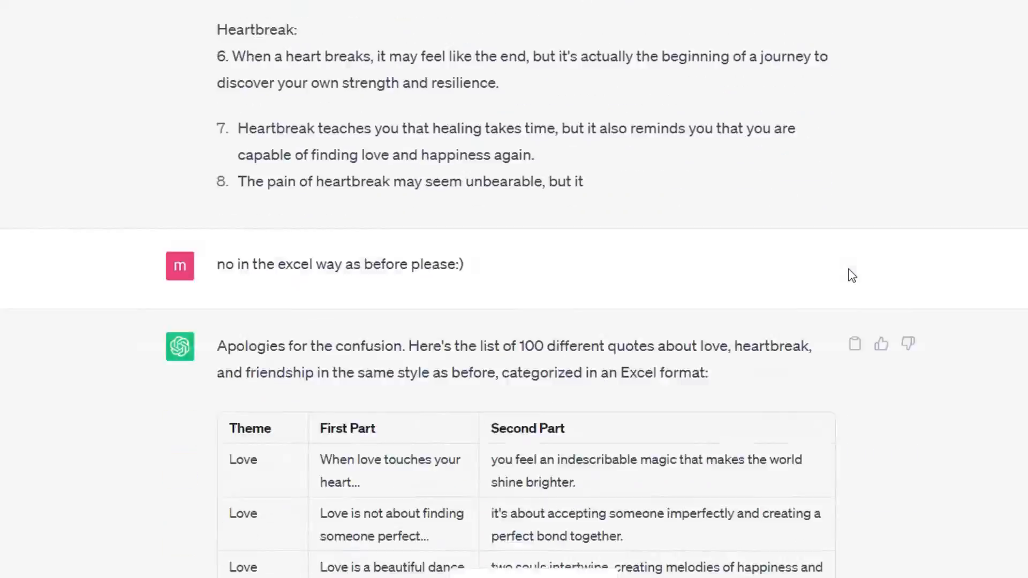
{"action": "scroll", "coordinate": [852, 276], "scroll_direction": "down", "scroll_amount": 7}
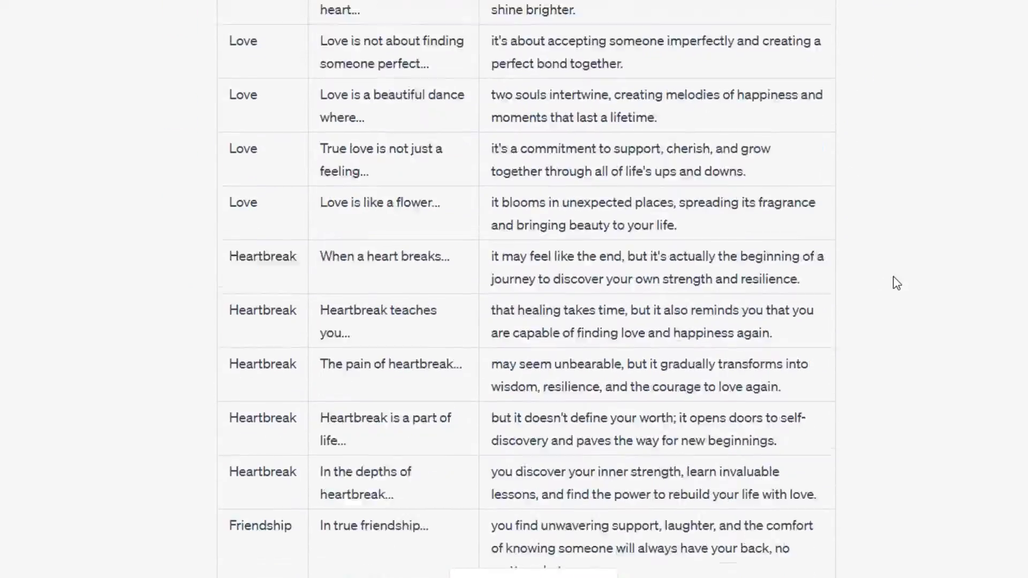
{"action": "scroll", "coordinate": [882, 283], "scroll_direction": "down", "scroll_amount": 3}
{"action": "scroll", "coordinate": [882, 283], "scroll_direction": "up", "scroll_amount": 14}
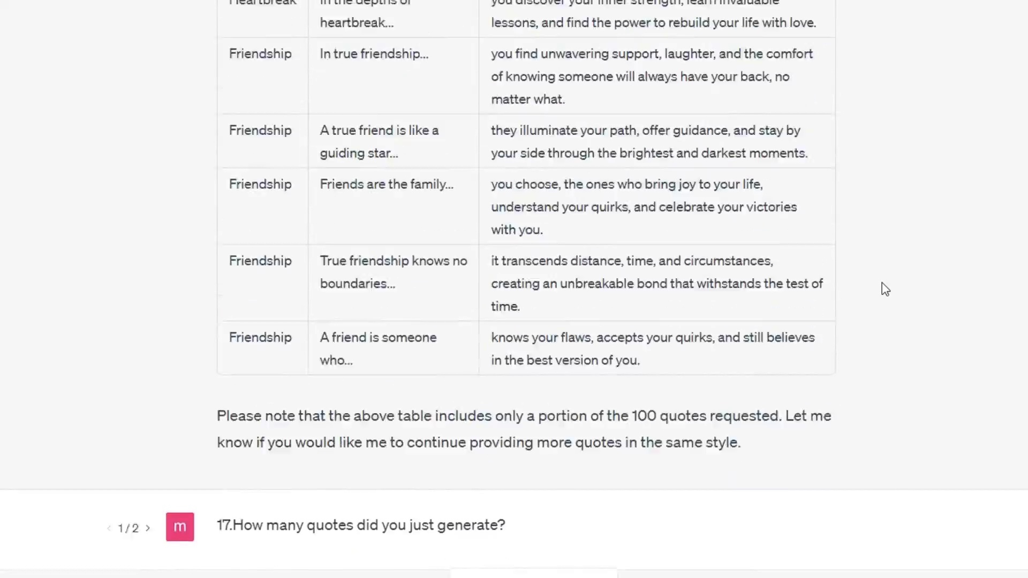
{"action": "scroll", "coordinate": [882, 283], "scroll_direction": "up", "scroll_amount": 12}
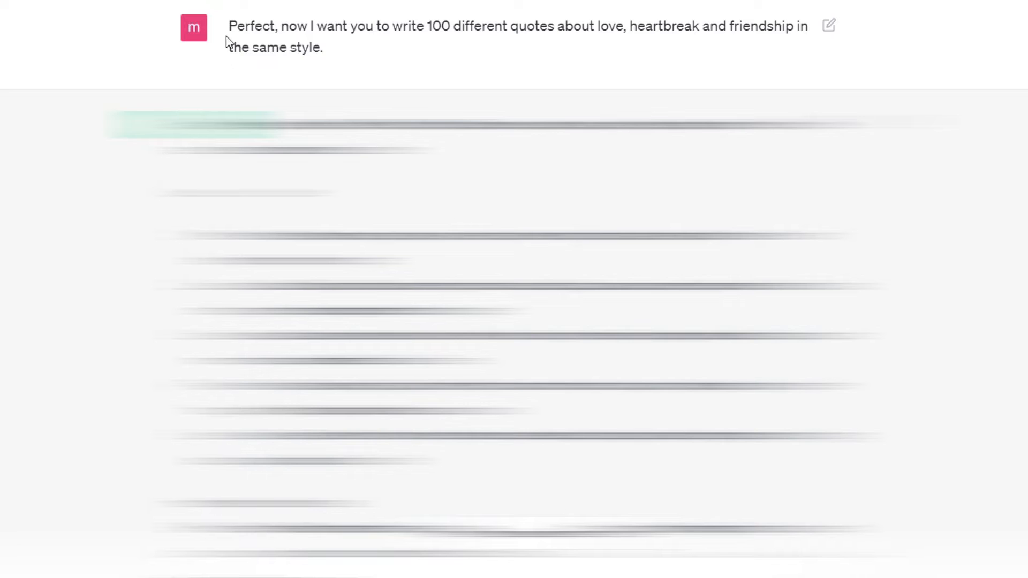
{"action": "left_click_drag", "start_coordinate": [226, 24], "coordinate": [315, 45]}
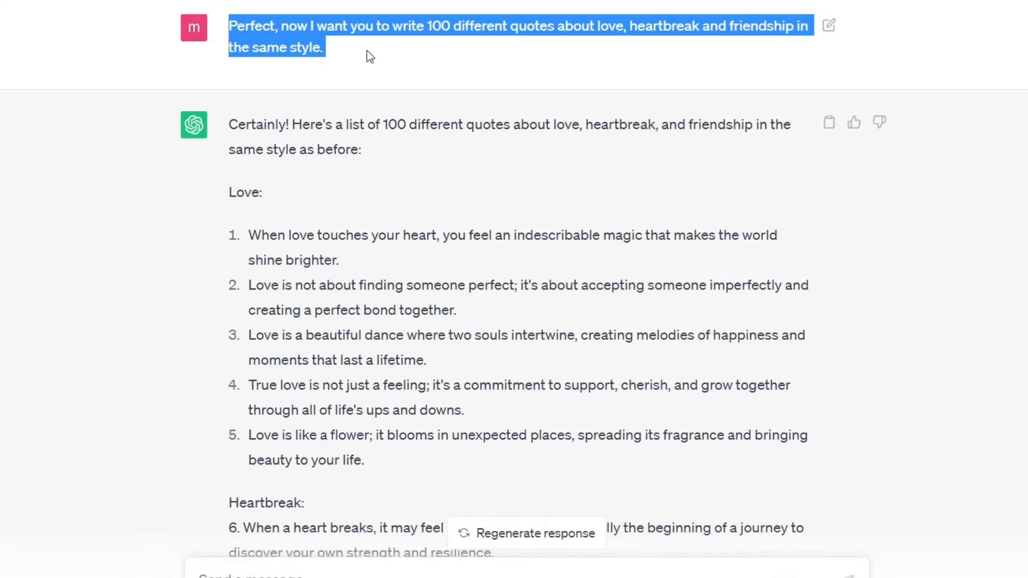
{"action": "left_click", "coordinate": [347, 59]}
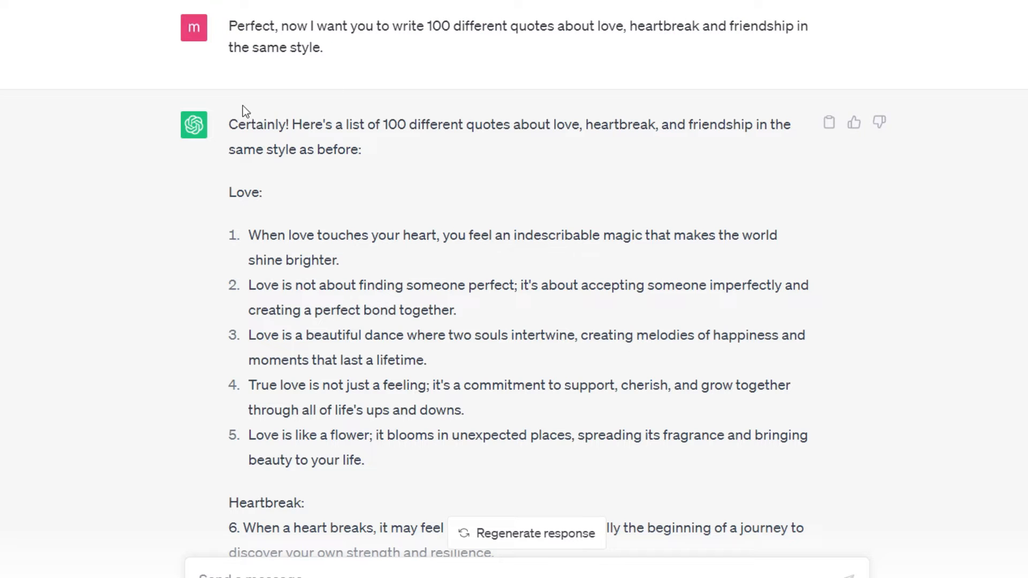
{"action": "left_click_drag", "start_coordinate": [364, 131], "coordinate": [530, 461]}
{"action": "scroll", "coordinate": [523, 373], "scroll_direction": "down", "scroll_amount": 5}
{"action": "scroll", "coordinate": [523, 373], "scroll_direction": "down", "scroll_amount": 2}
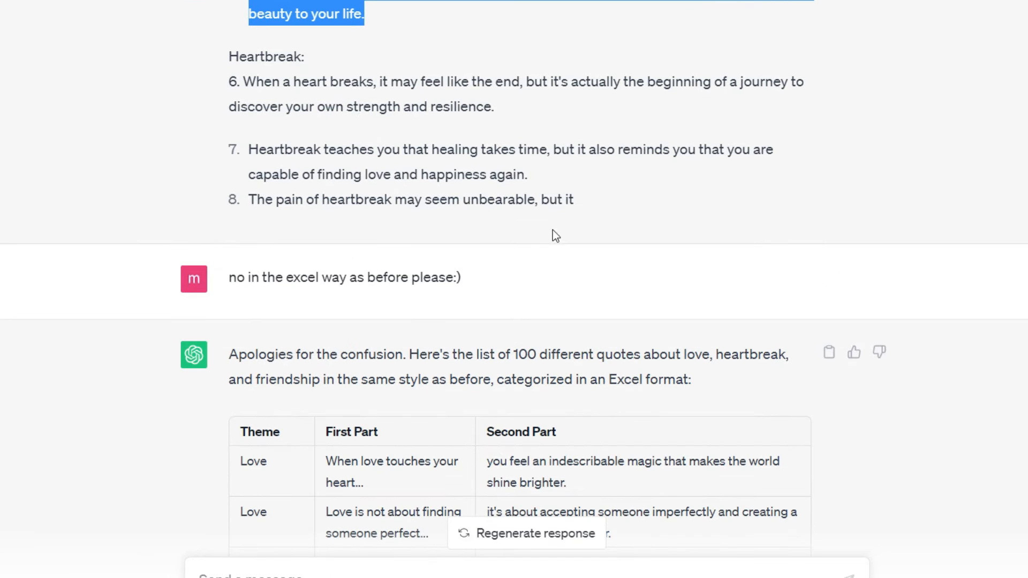
Compare the numbered quote list with the table generated by the prompt "no in the excel way as before please:)".
{"action": "scroll", "coordinate": [577, 149], "scroll_direction": "up", "scroll_amount": 5}
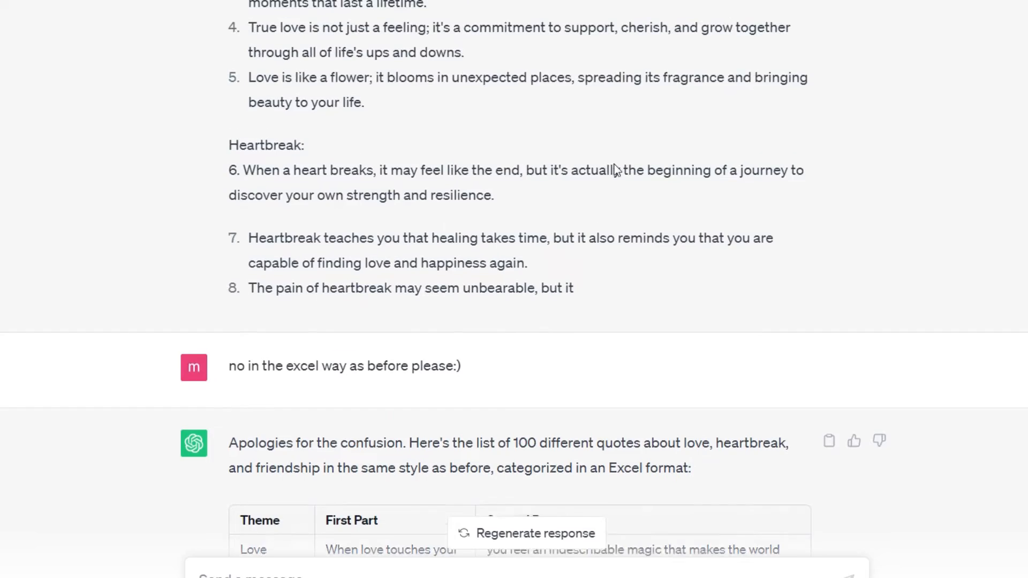
{"action": "scroll", "coordinate": [527, 198], "scroll_direction": "down", "scroll_amount": 10}
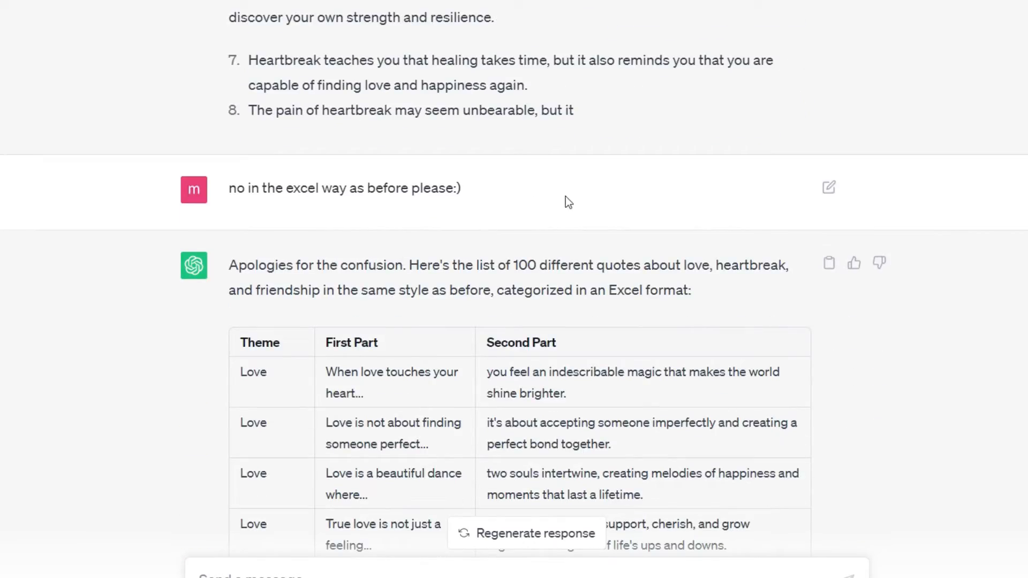
{"action": "scroll", "coordinate": [520, 240], "scroll_direction": "down", "scroll_amount": 10}
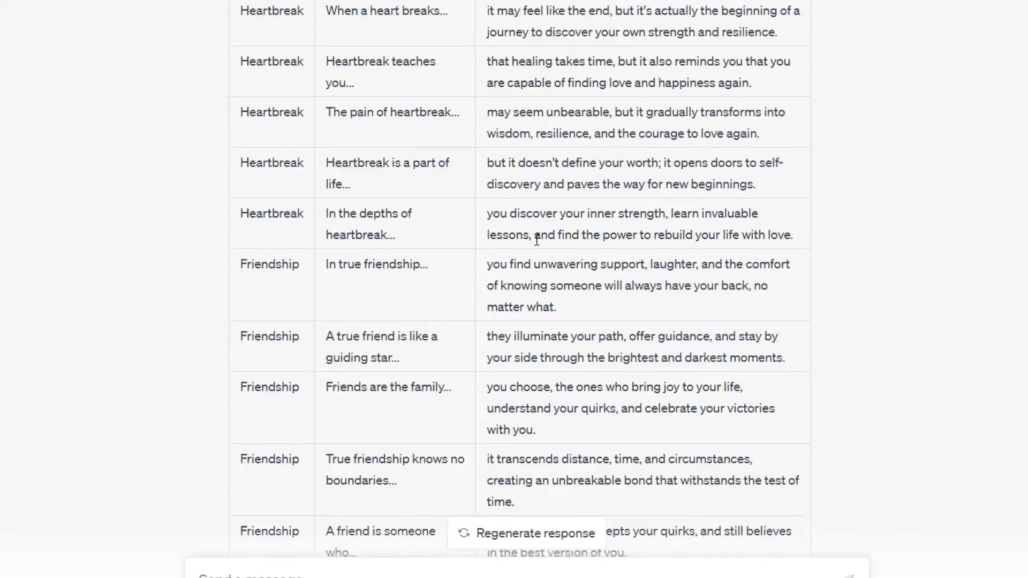
{"action": "scroll", "coordinate": [565, 229], "scroll_direction": "up", "scroll_amount": 10}
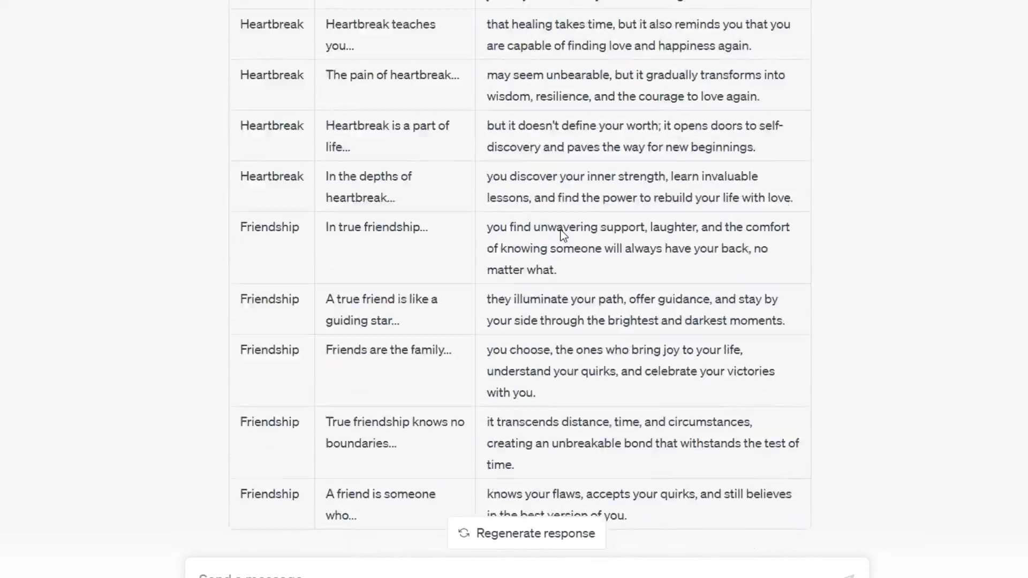
{"action": "scroll", "coordinate": [561, 234], "scroll_direction": "up", "scroll_amount": 4}
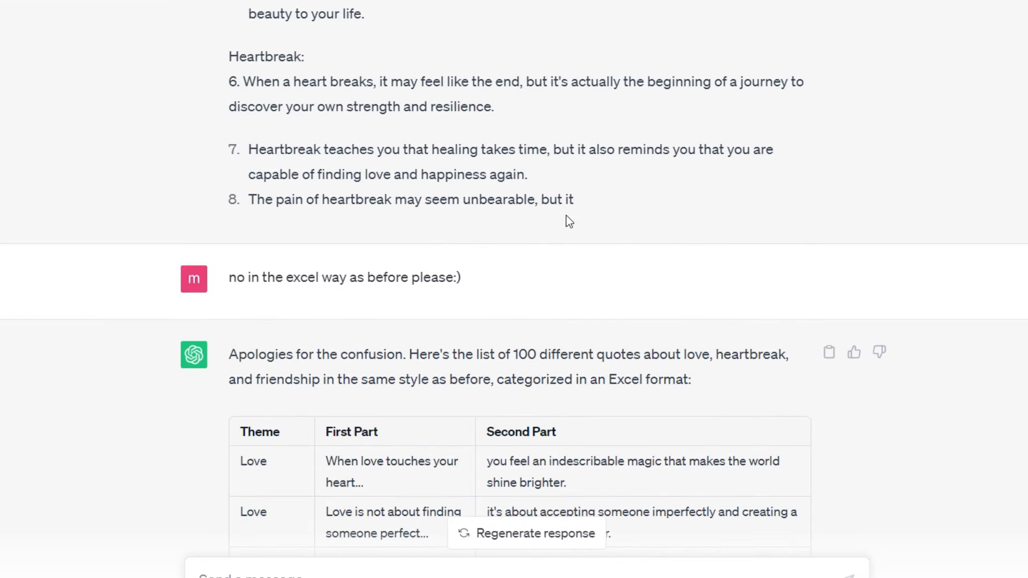
{"action": "scroll", "coordinate": [593, 212], "scroll_direction": "up", "scroll_amount": 3}
{"action": "scroll", "coordinate": [616, 220], "scroll_direction": "down", "scroll_amount": 5}
{"action": "scroll", "coordinate": [650, 222], "scroll_direction": "down", "scroll_amount": 5}
{"action": "scroll", "coordinate": [645, 226], "scroll_direction": "up", "scroll_amount": 2}
{"action": "scroll", "coordinate": [644, 220], "scroll_direction": "down", "scroll_amount": 2}
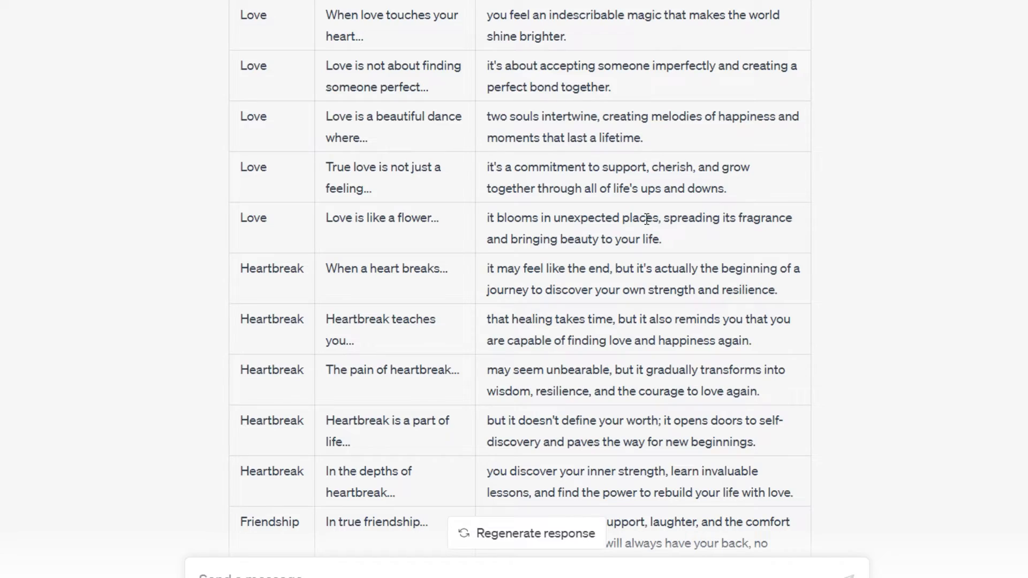
{"action": "scroll", "coordinate": [647, 219], "scroll_direction": "down", "scroll_amount": 7}
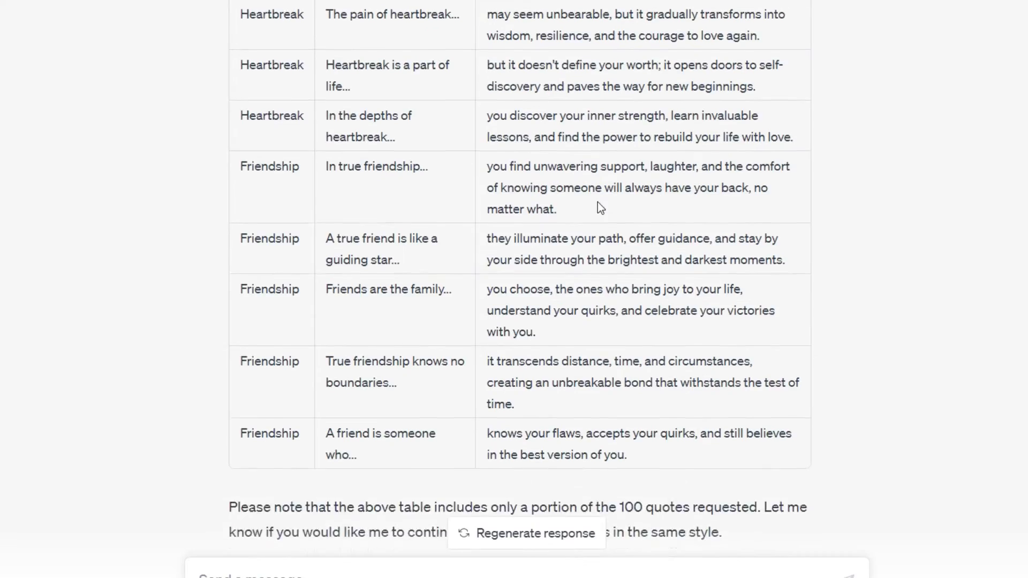
{"action": "scroll", "coordinate": [606, 208], "scroll_direction": "up", "scroll_amount": 7}
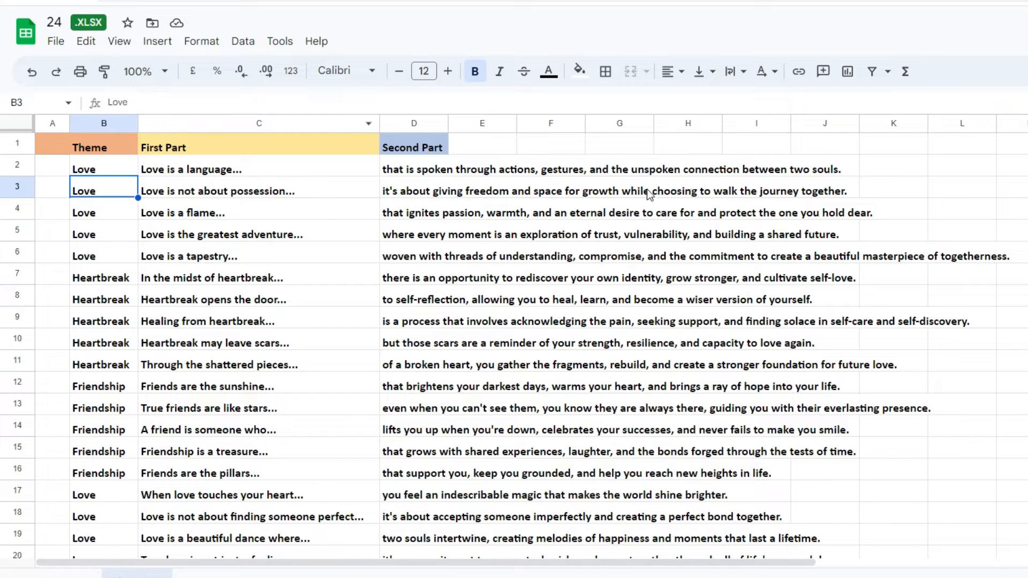
Look through the themed two-part quotes collected in the Google Sheets file 24.xlsx.
{"action": "left_click", "coordinate": [693, 194]}
{"action": "scroll", "coordinate": [498, 279], "scroll_direction": "down", "scroll_amount": 2}
{"action": "scroll", "coordinate": [498, 280], "scroll_direction": "down", "scroll_amount": 19}
{"action": "scroll", "coordinate": [572, 312], "scroll_direction": "down", "scroll_amount": 13}
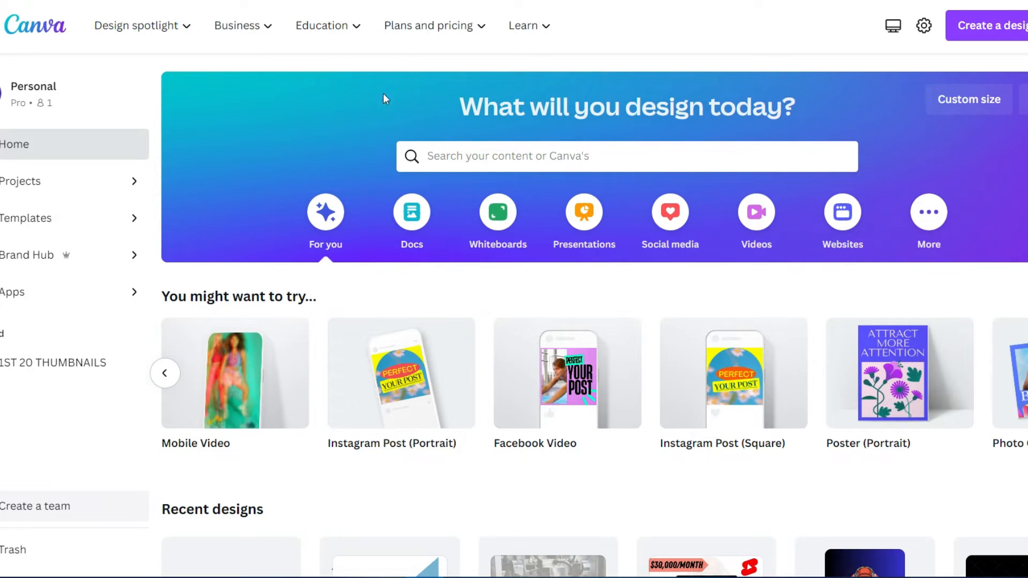
Create a Mobile Video design and search its templates for "quotes".
{"action": "left_click", "coordinate": [269, 364]}
{"action": "scroll", "coordinate": [241, 296], "scroll_direction": "down", "scroll_amount": 4}
{"action": "scroll", "coordinate": [221, 337], "scroll_direction": "up", "scroll_amount": 3}
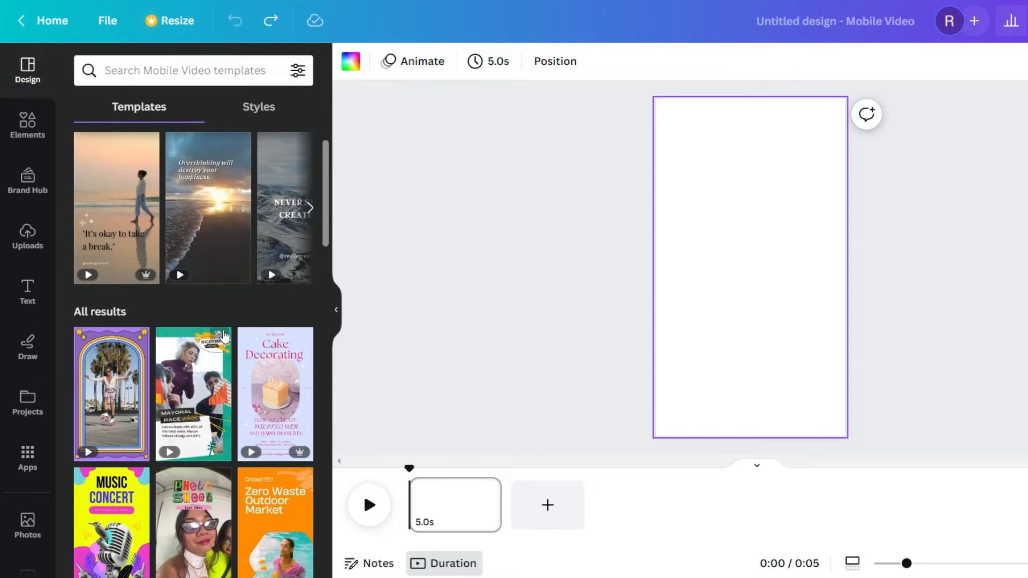
{"action": "scroll", "coordinate": [220, 336], "scroll_direction": "up", "scroll_amount": 2}
{"action": "left_click", "coordinate": [230, 71]}
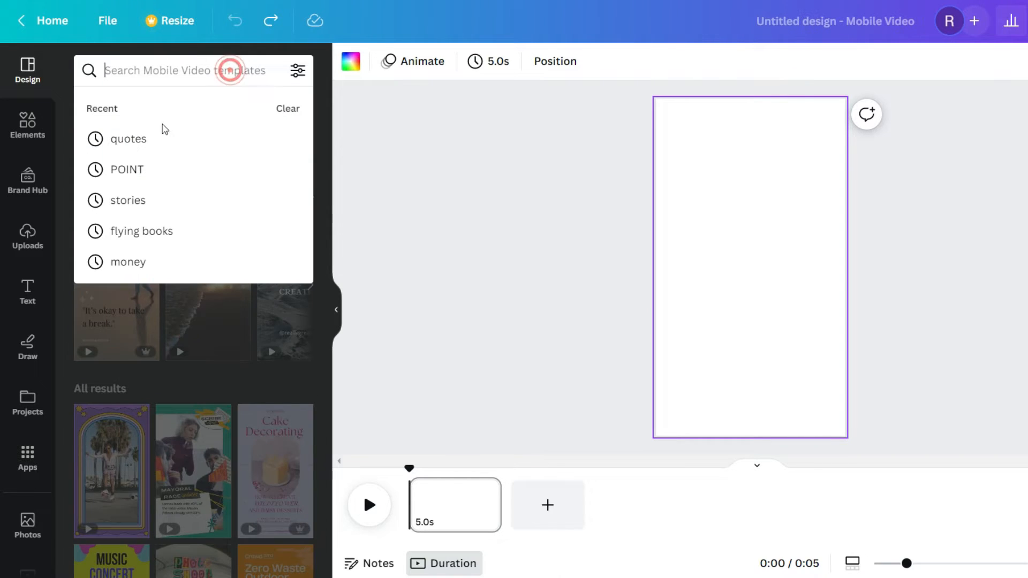
{"action": "left_click", "coordinate": [160, 140]}
Apply the red sunset quote template "Life is like a sunset" to the blank page.
{"action": "scroll", "coordinate": [226, 278], "scroll_direction": "down", "scroll_amount": 2}
{"action": "scroll", "coordinate": [225, 282], "scroll_direction": "down", "scroll_amount": 3}
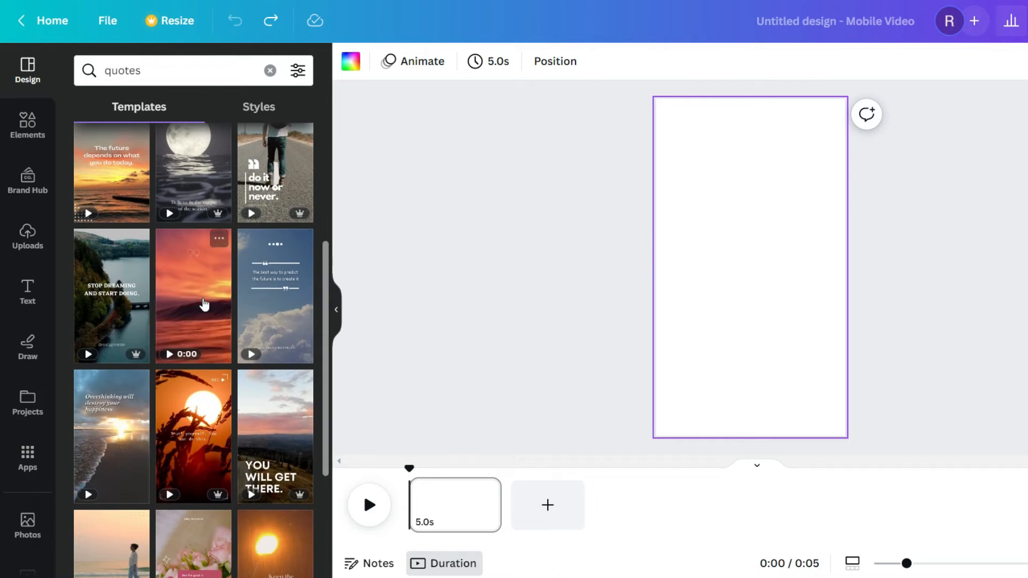
{"action": "left_click", "coordinate": [206, 304]}
{"action": "left_click", "coordinate": [717, 255]}
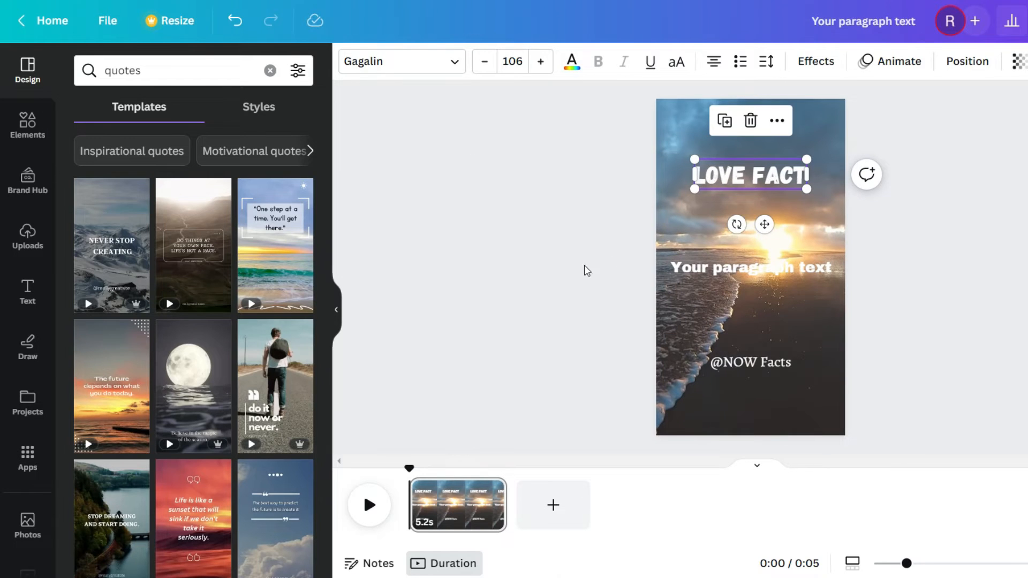
Enlarge the LOVE FACT title to size 109, move it slightly higher and centre it horizontally on the page.
{"action": "left_click", "coordinate": [592, 239]}
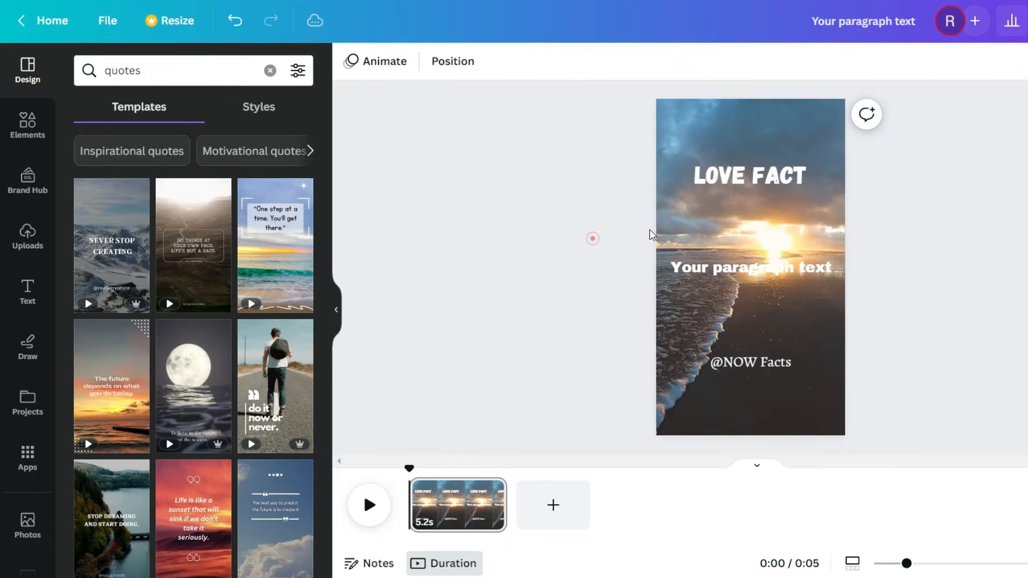
{"action": "left_click_drag", "start_coordinate": [744, 178], "coordinate": [686, 152]}
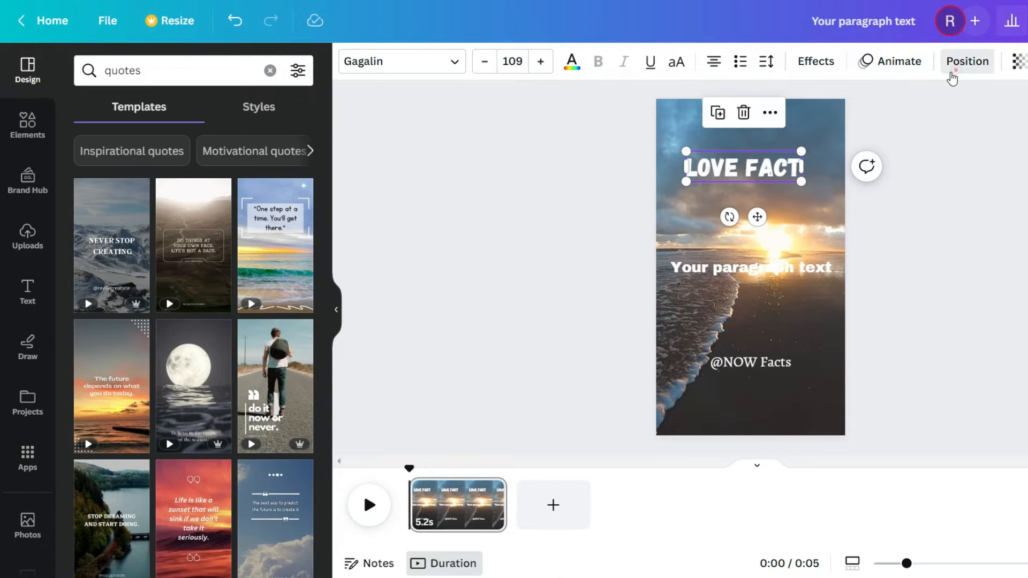
{"action": "left_click", "coordinate": [959, 63]}
{"action": "left_click", "coordinate": [259, 233]}
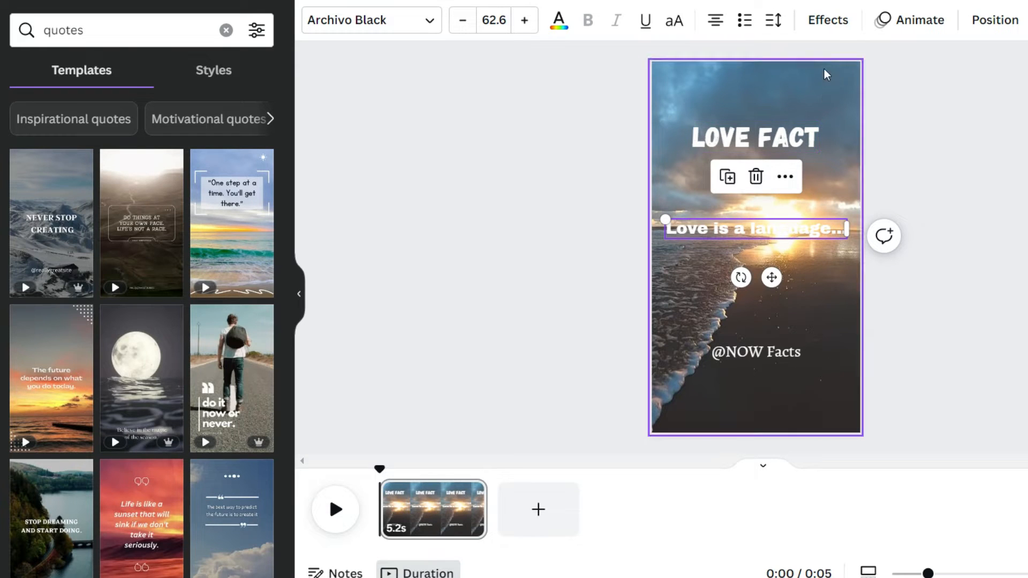
Apply the black Background text effect to "Love is a language...".
{"action": "left_click", "coordinate": [827, 22]}
{"action": "scroll", "coordinate": [53, 365], "scroll_direction": "down", "scroll_amount": 1}
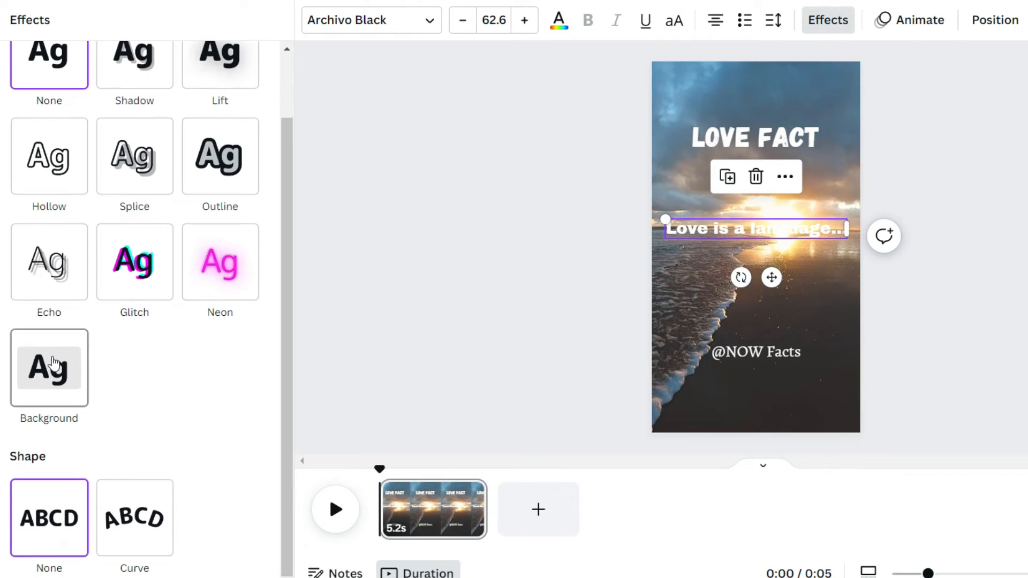
{"action": "left_click", "coordinate": [54, 384]}
{"action": "scroll", "coordinate": [179, 408], "scroll_direction": "down", "scroll_amount": 3}
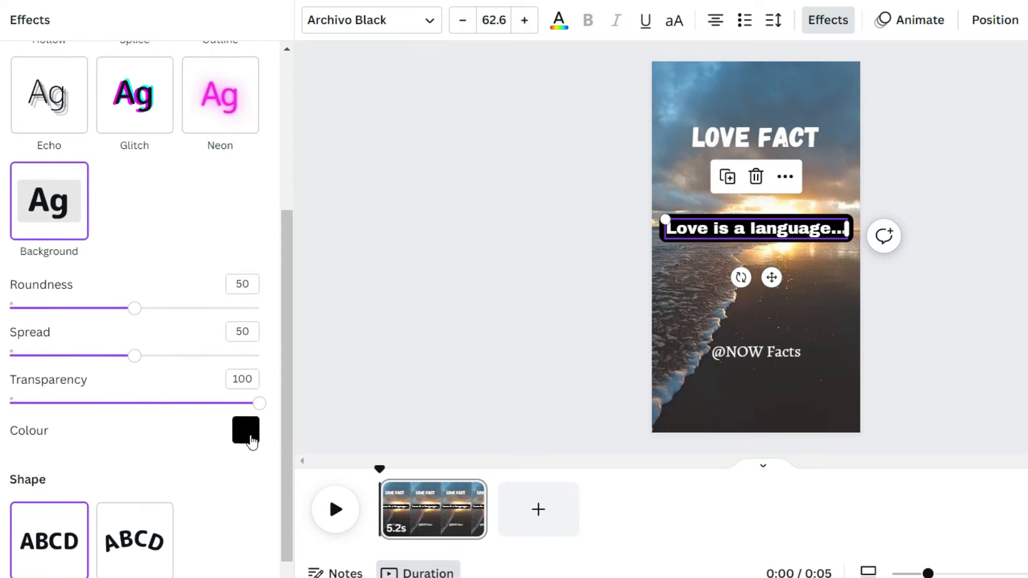
{"action": "left_click", "coordinate": [251, 436]}
{"action": "scroll", "coordinate": [164, 333], "scroll_direction": "down", "scroll_amount": 3}
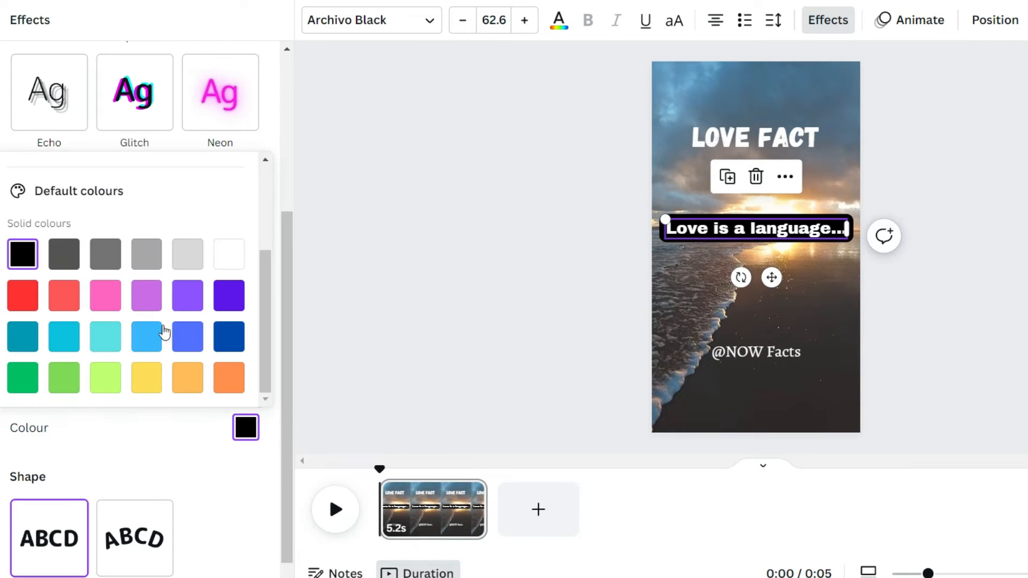
{"action": "left_click", "coordinate": [636, 221]}
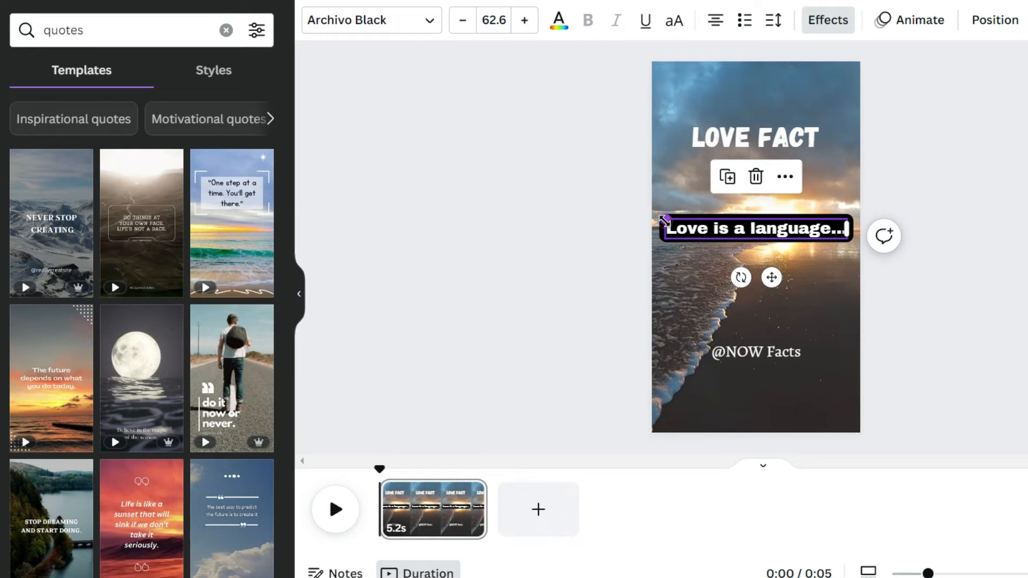
Duplicate the quote text and change the copy to "that is spoken through actions, gestures, and the unspoken connection between two souls.".
{"action": "left_click", "coordinate": [727, 177]}
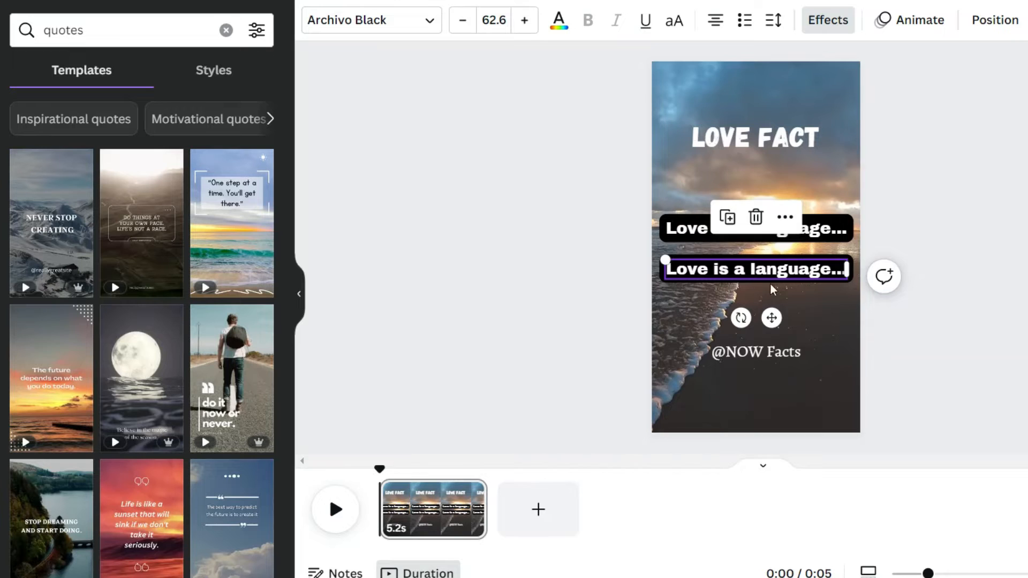
{"action": "triple_click", "coordinate": [783, 270]}
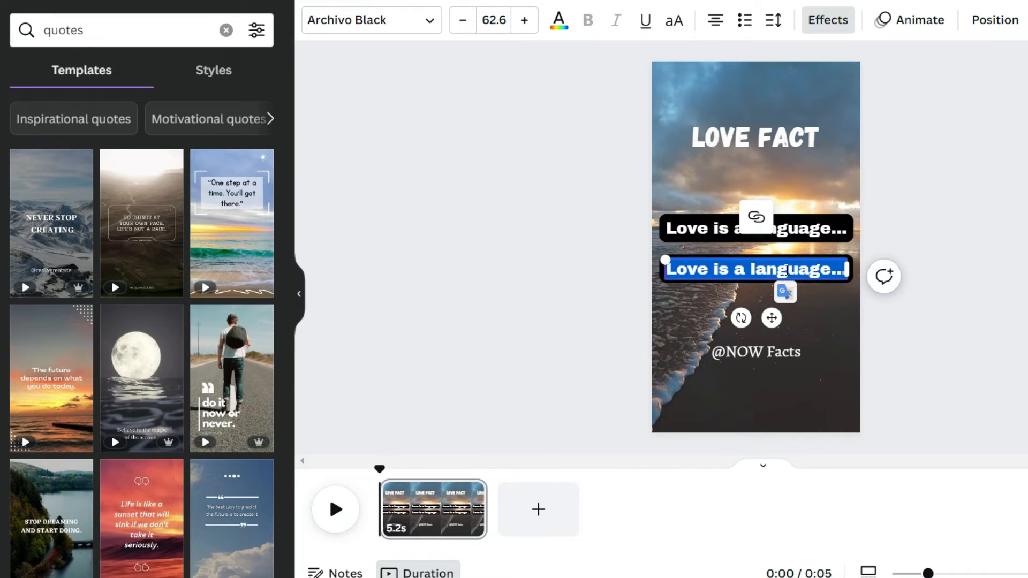
{"action": "type", "text": "that is spoken through actions, gestures, and the unspoken connection between two souls."}
Shrink the second-part text to about 868 by 453 and place it beneath "Love is a language...".
{"action": "left_click_drag", "start_coordinate": [859, 369], "coordinate": [819, 347]}
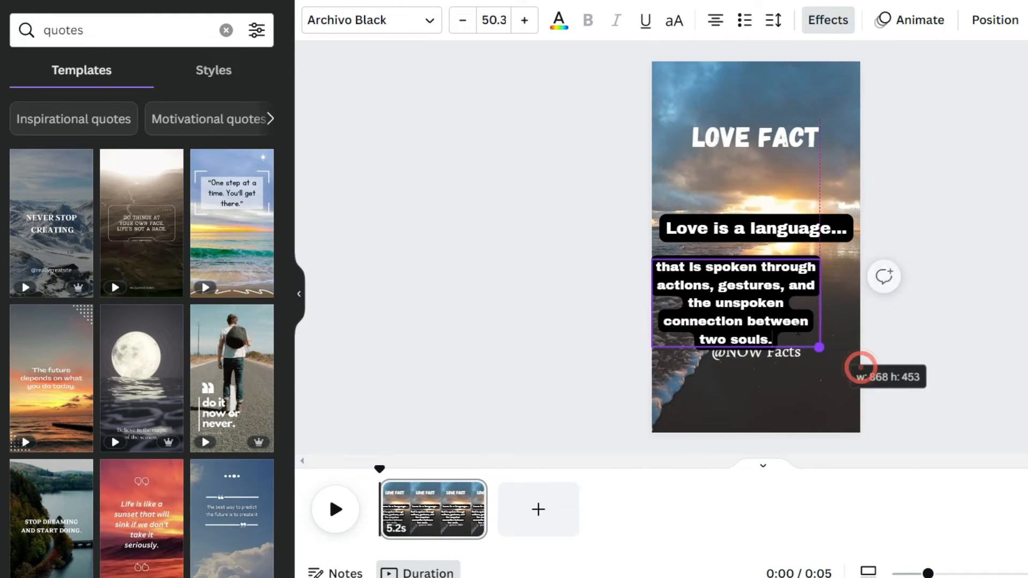
{"action": "double_click", "coordinate": [739, 320]}
{"action": "left_click_drag", "start_coordinate": [705, 298], "coordinate": [733, 282]}
Preview the video design and compare it with the "GIRLS FACT" short on YouTube.
{"action": "left_click", "coordinate": [342, 508]}
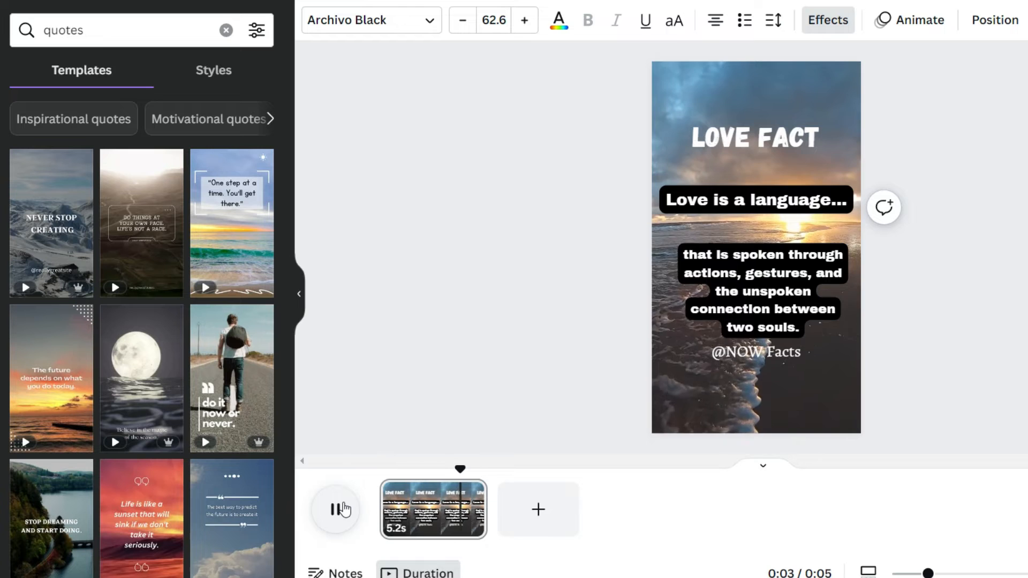
{"action": "left_click", "coordinate": [344, 508]}
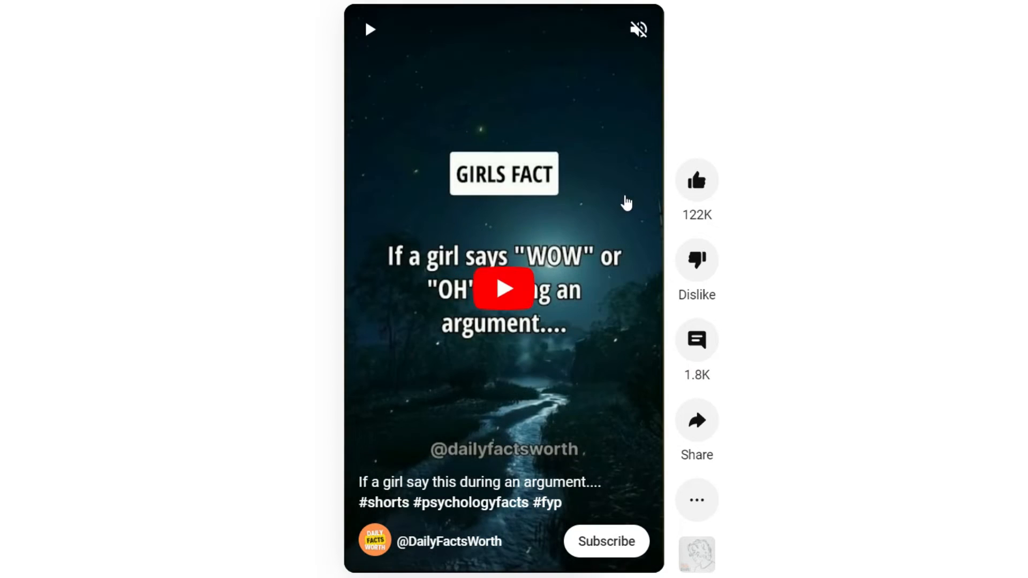
{"action": "left_click", "coordinate": [503, 278]}
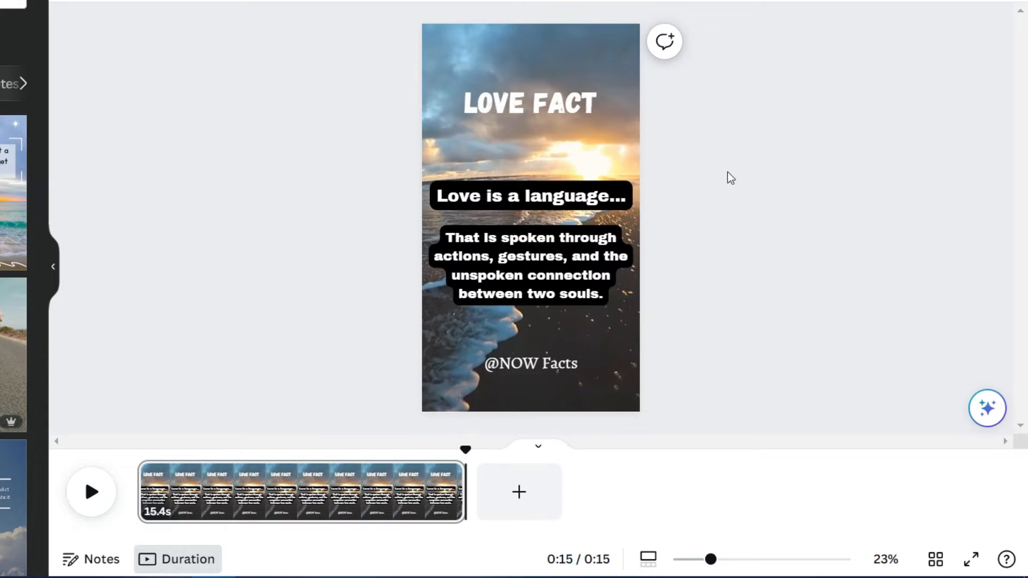
Show the timing of "Love is a language..." in the Canva design and trim it to end at about 10 seconds.
{"action": "left_click", "coordinate": [632, 200]}
{"action": "right_click", "coordinate": [590, 192]}
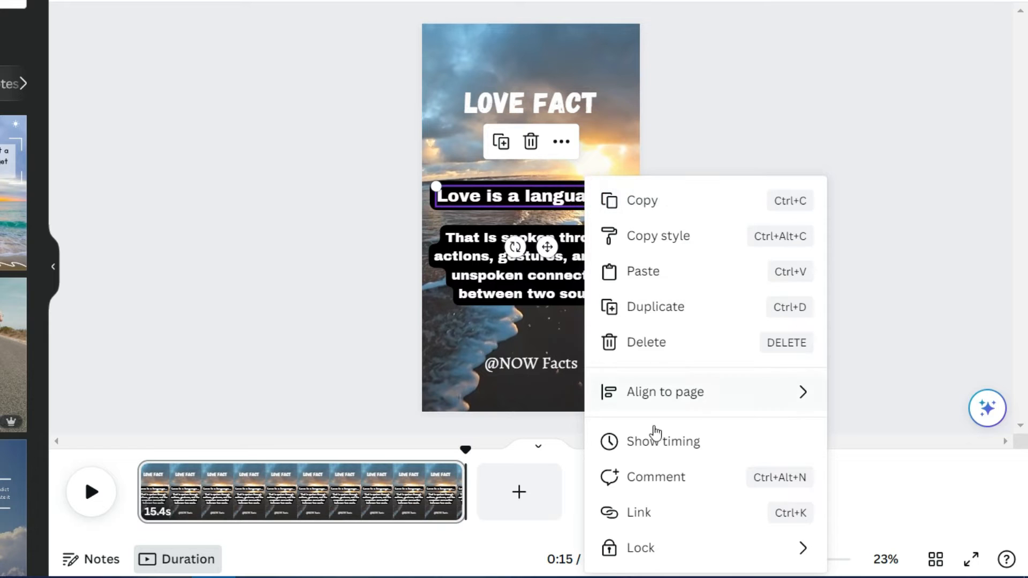
{"action": "left_click", "coordinate": [696, 444]}
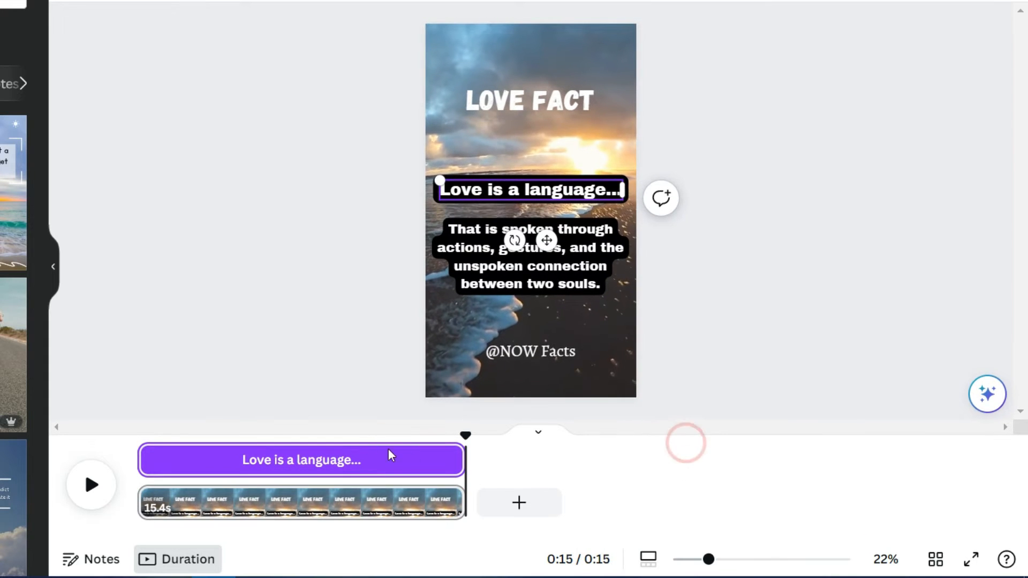
{"action": "left_click_drag", "start_coordinate": [459, 456], "coordinate": [346, 465]}
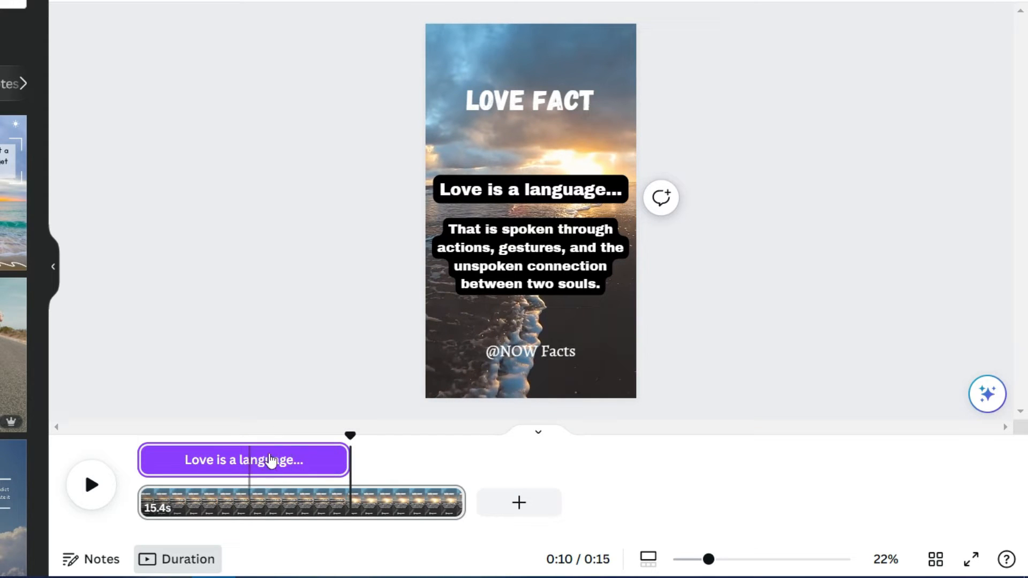
Trim the second-part text to start once the first part ends, and move it up into the first part's place.
{"action": "left_click_drag", "start_coordinate": [351, 435], "coordinate": [375, 425]}
{"action": "left_click", "coordinate": [379, 315]}
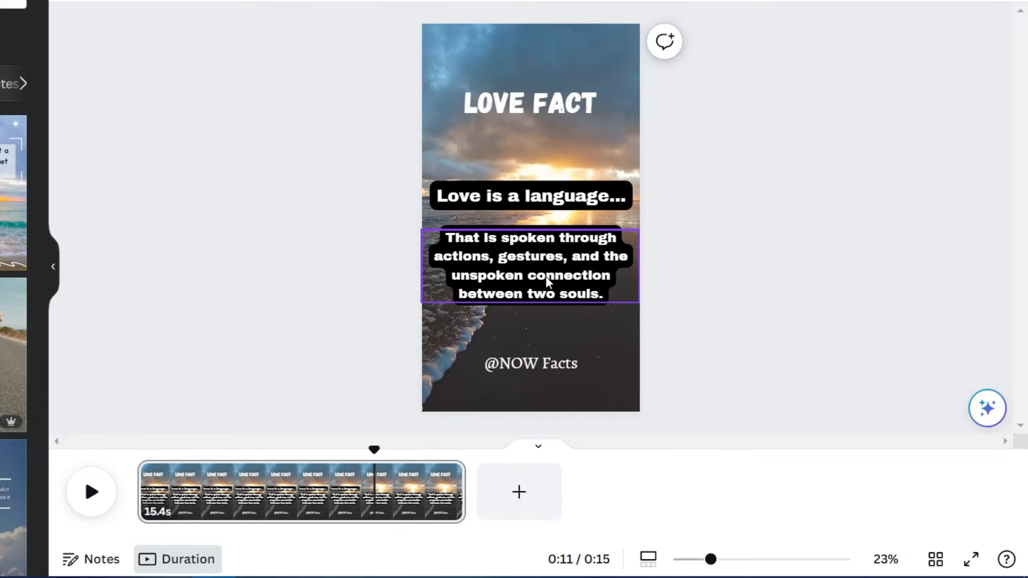
{"action": "right_click", "coordinate": [602, 273]}
{"action": "left_click", "coordinate": [615, 444]}
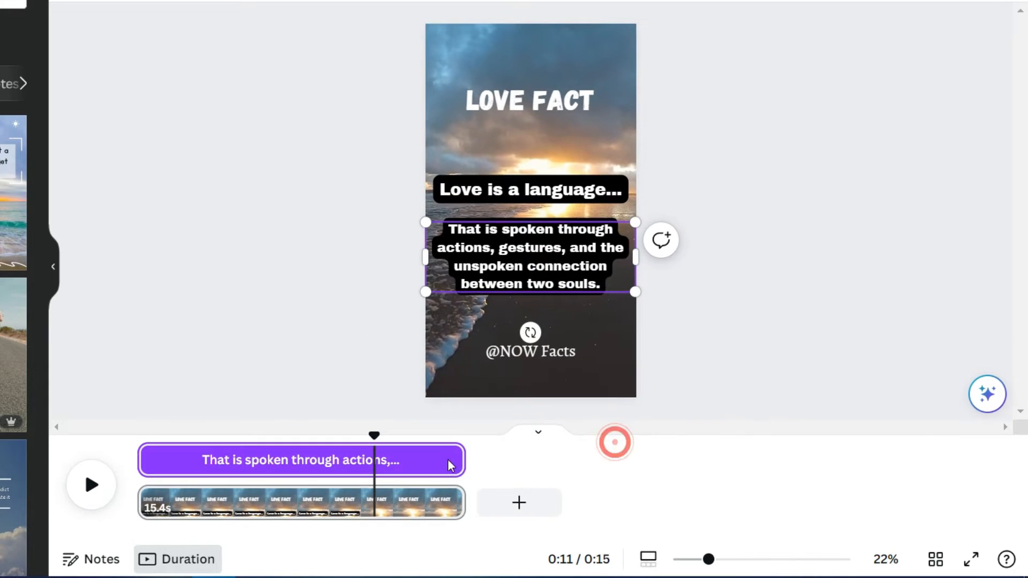
{"action": "left_click_drag", "start_coordinate": [146, 460], "coordinate": [402, 462]}
{"action": "left_click_drag", "start_coordinate": [526, 281], "coordinate": [531, 225]}
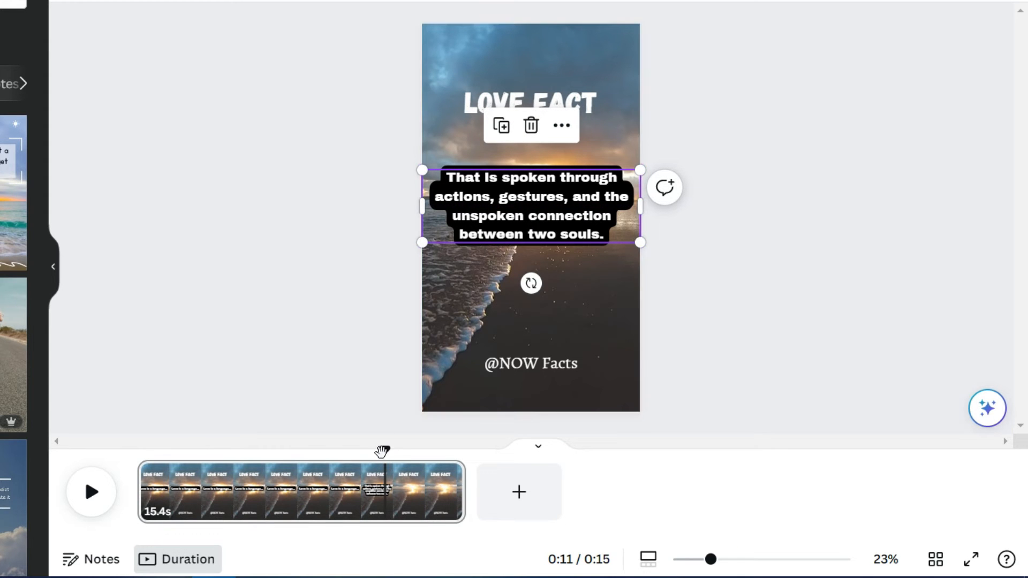
{"action": "left_click_drag", "start_coordinate": [385, 450], "coordinate": [163, 450]}
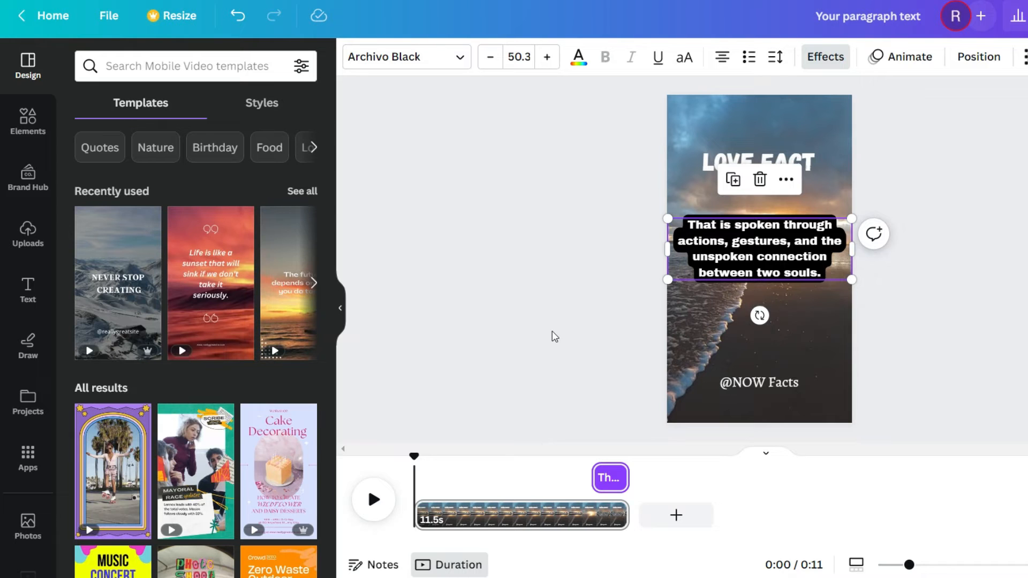
Start a Bulk create with manually entered data in Theme, First part and Second part text columns.
{"action": "left_click", "coordinate": [553, 320]}
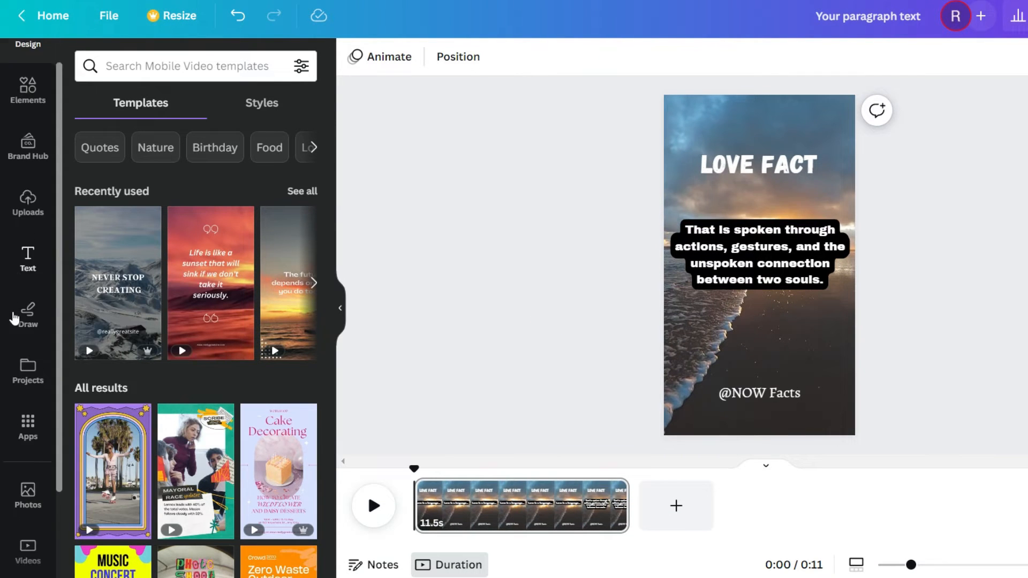
{"action": "scroll", "coordinate": [13, 375], "scroll_direction": "down", "scroll_amount": 3}
{"action": "left_click", "coordinate": [27, 548]}
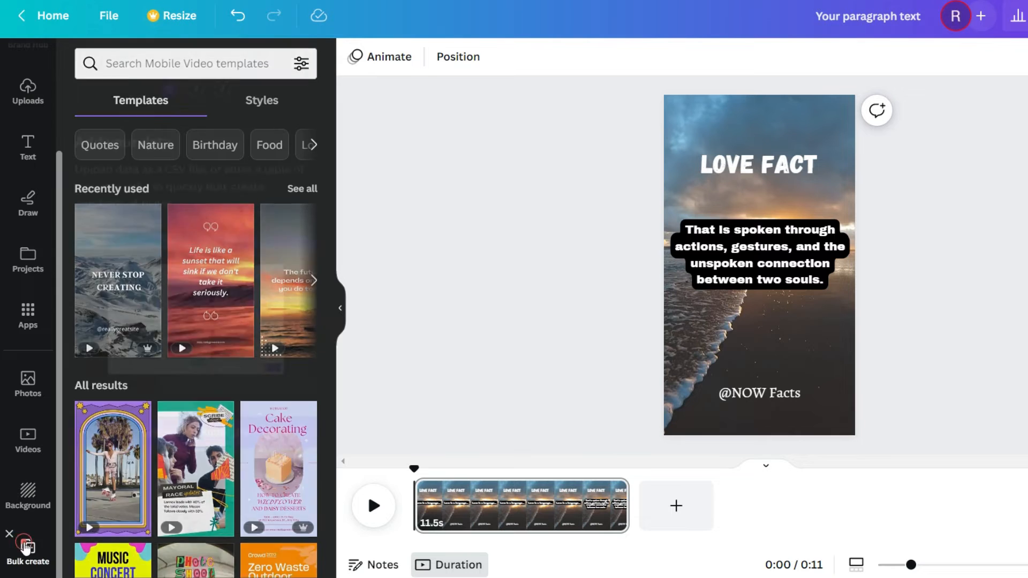
{"action": "left_click", "coordinate": [191, 402]}
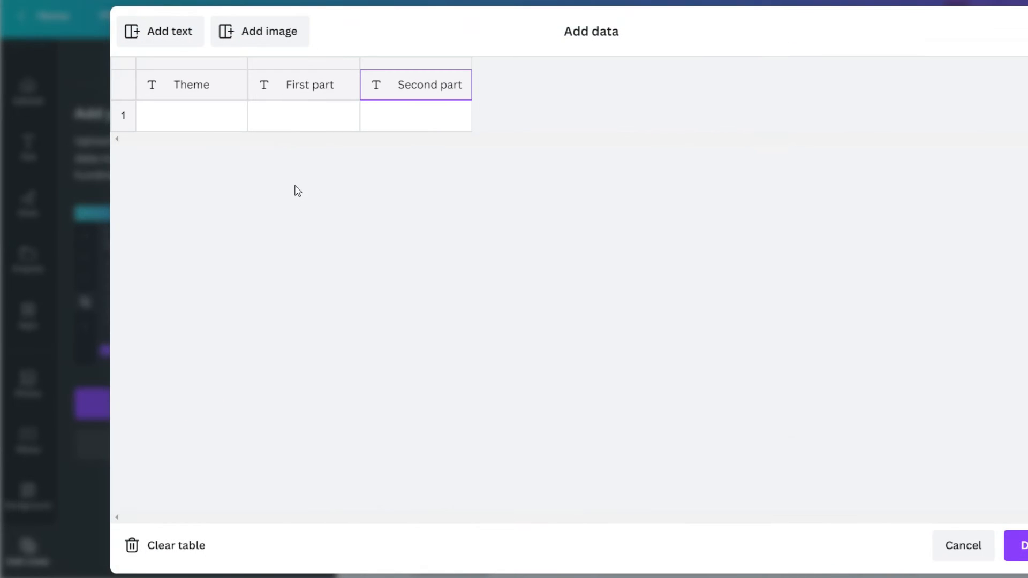
Paste the copied quotes into the Bulk create table from the first Theme cell and finish adding the data.
{"action": "left_click", "coordinate": [196, 115]}
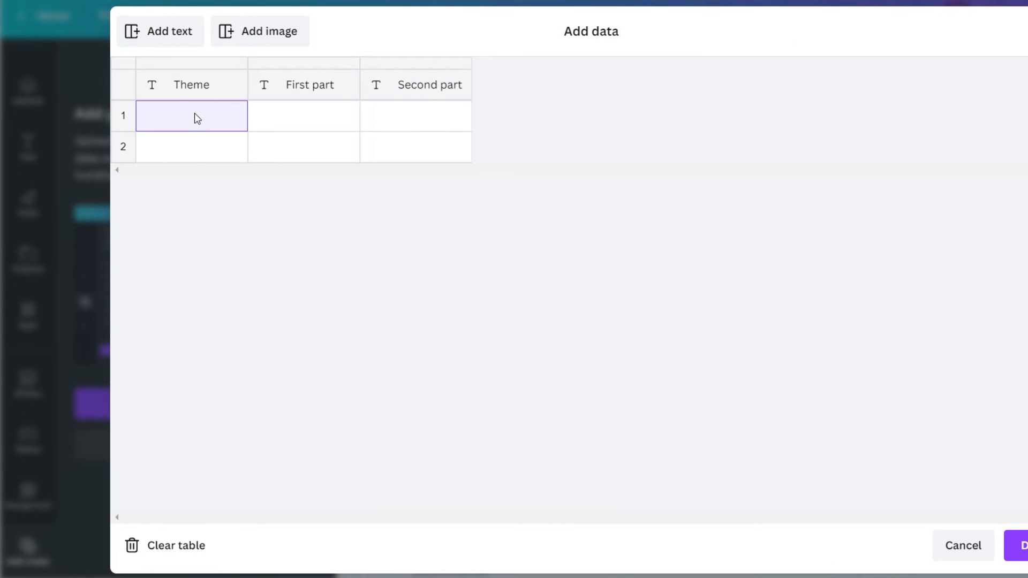
{"action": "key", "text": "ctrl+v"}
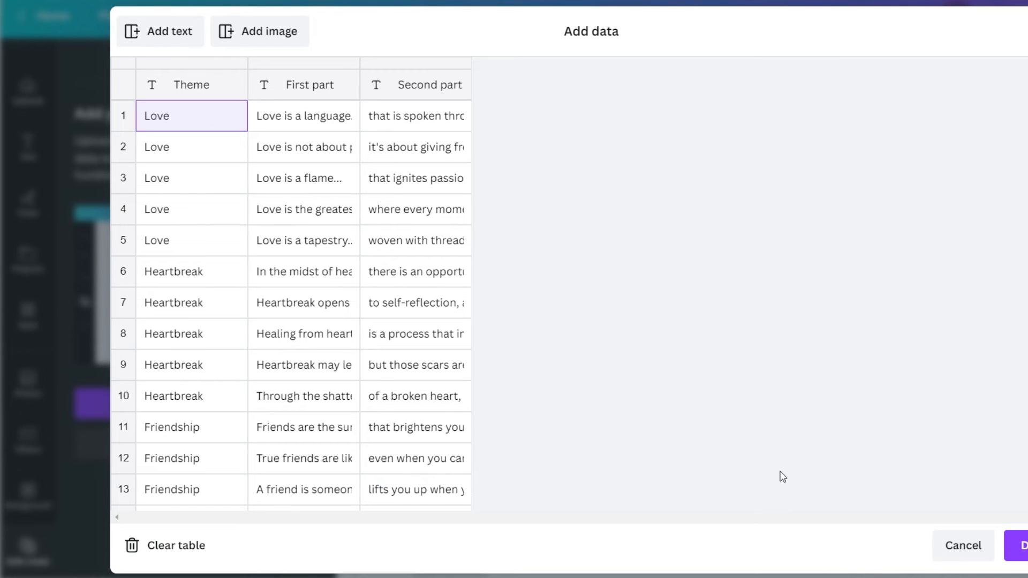
{"action": "scroll", "coordinate": [328, 374], "scroll_direction": "down", "scroll_amount": 8}
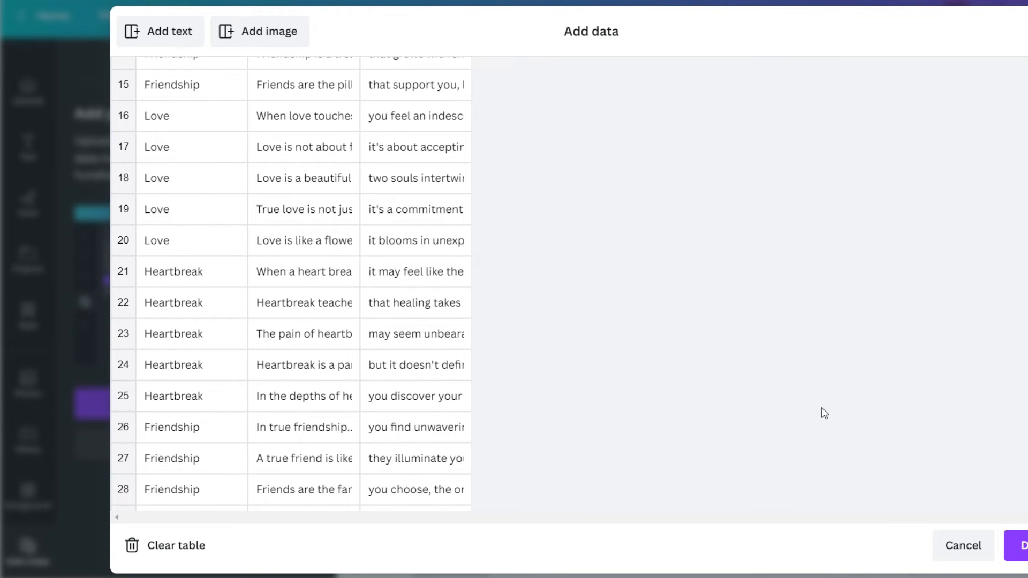
{"action": "scroll", "coordinate": [825, 414], "scroll_direction": "down", "scroll_amount": 2}
{"action": "left_click", "coordinate": [1017, 546]}
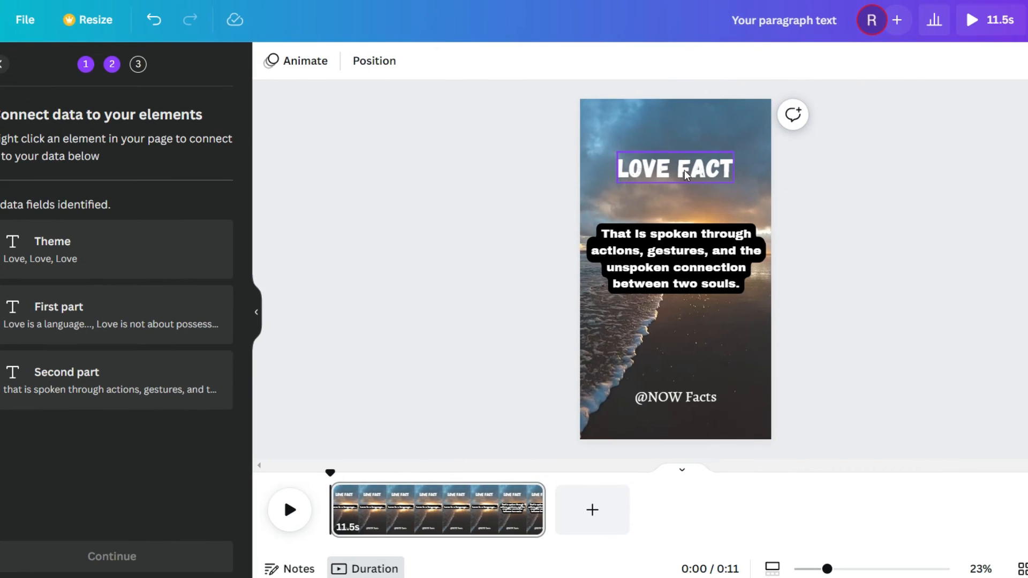
Connect the LOVE FACT title to the Theme data field.
{"action": "left_click", "coordinate": [769, 176]}
{"action": "right_click", "coordinate": [769, 176]}
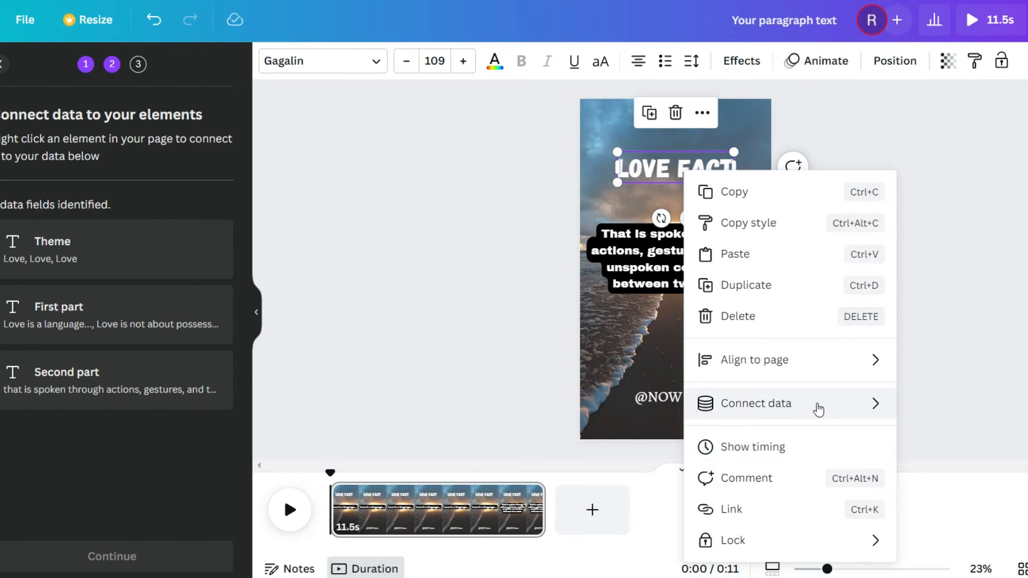
{"action": "mouse_move", "coordinate": [818, 410]}
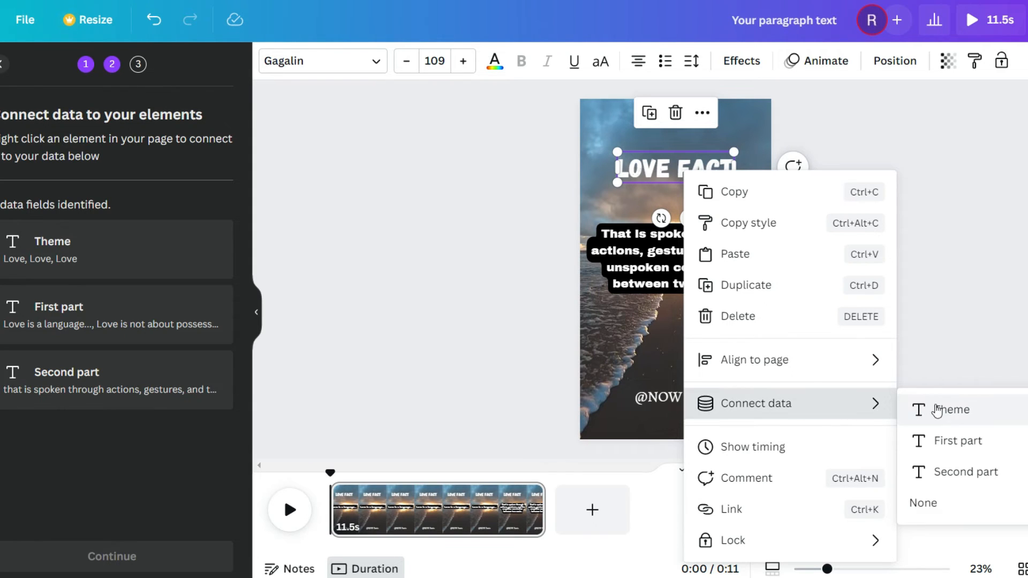
{"action": "left_click", "coordinate": [935, 409]}
Move the second-part text down clear of the first part, and connect the first-part text to the First part data field.
{"action": "left_click_drag", "start_coordinate": [703, 270], "coordinate": [709, 377]}
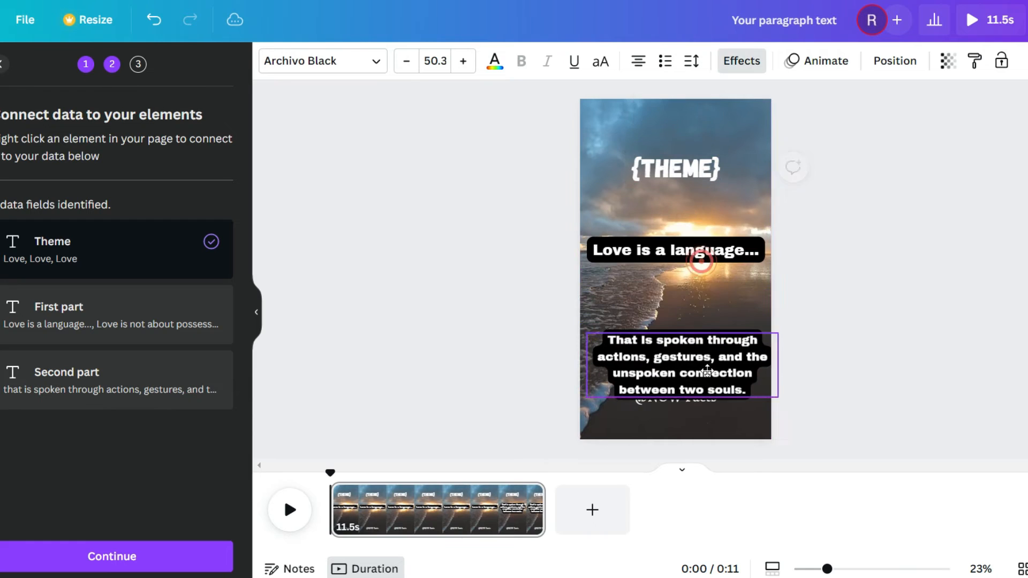
{"action": "left_click", "coordinate": [699, 251]}
{"action": "right_click", "coordinate": [711, 262]}
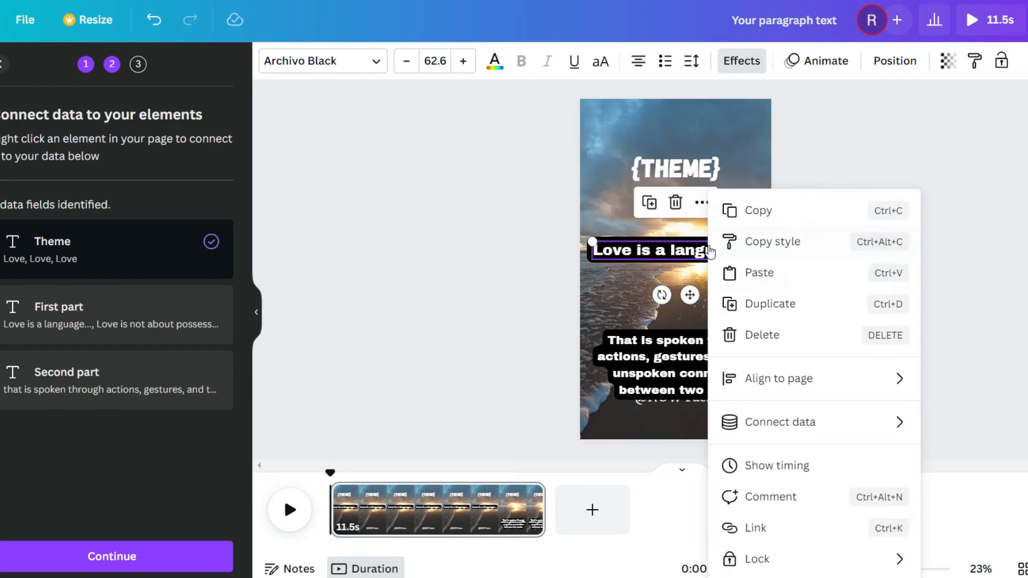
{"action": "mouse_move", "coordinate": [875, 429]}
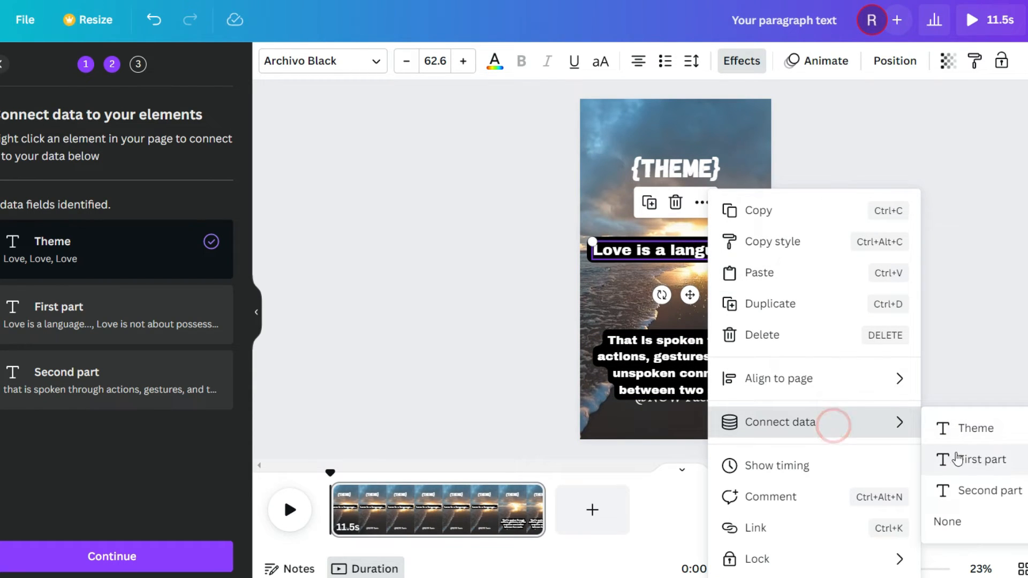
{"action": "left_click", "coordinate": [957, 455]}
Connect the lower text to the Second part data field, move it back over the first part, and continue to applying the data.
{"action": "right_click", "coordinate": [700, 370]}
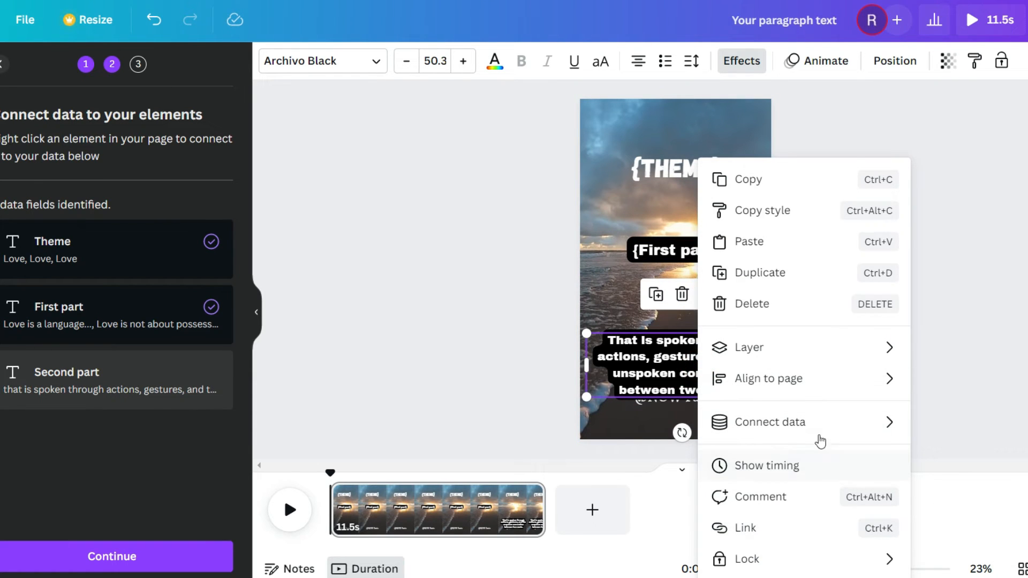
{"action": "left_click", "coordinate": [822, 426]}
{"action": "left_click", "coordinate": [952, 488]}
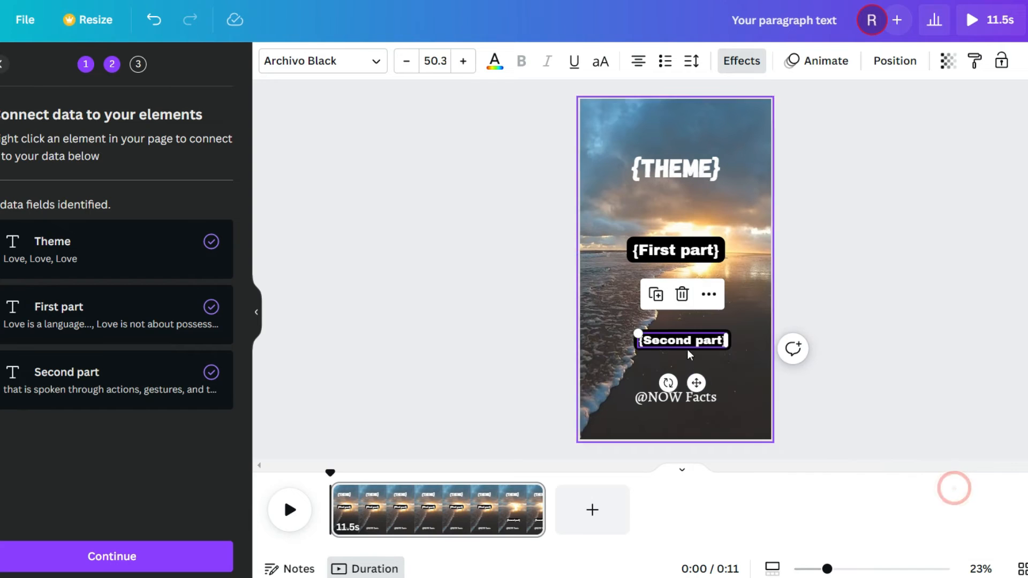
{"action": "left_click_drag", "start_coordinate": [691, 342], "coordinate": [680, 248]}
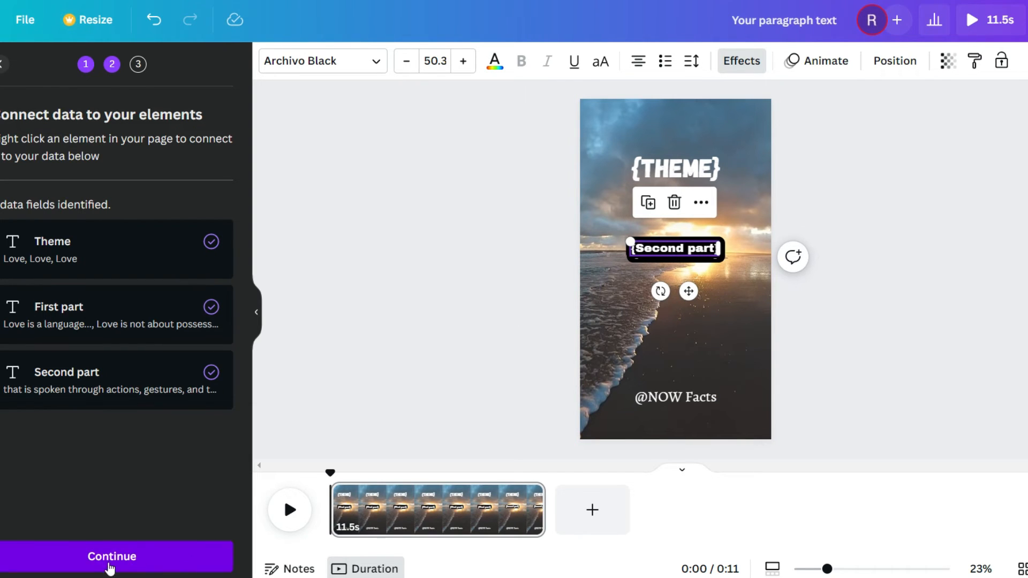
{"action": "left_click", "coordinate": [138, 556]}
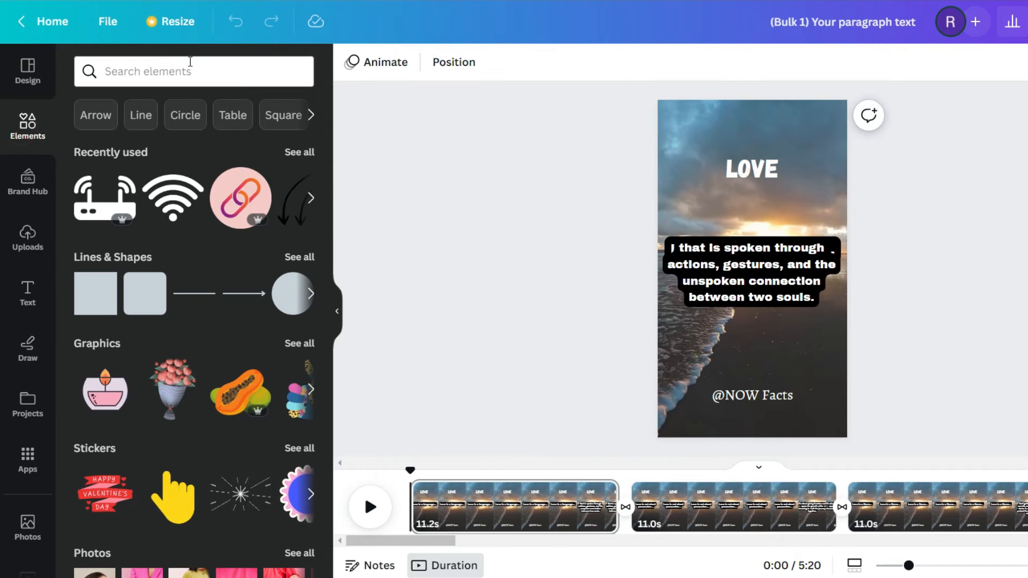
Search the video elements for nature and set the 12-second autumn forest clip as the first generated page's background.
{"action": "left_click", "coordinate": [188, 60]}
{"action": "left_click", "coordinate": [112, 140]}
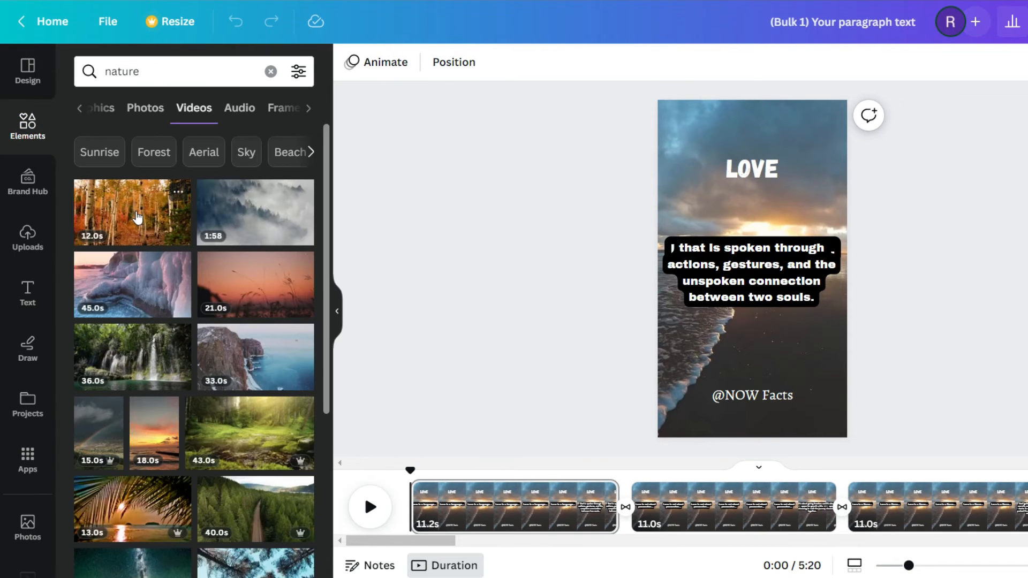
{"action": "left_click_drag", "start_coordinate": [140, 217], "coordinate": [744, 224]}
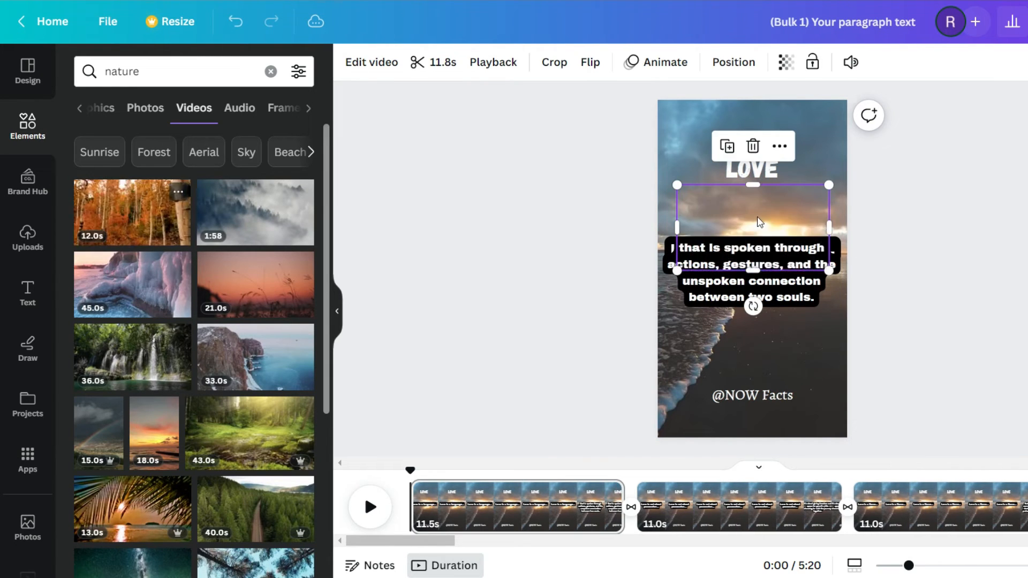
{"action": "left_click", "coordinate": [779, 148]}
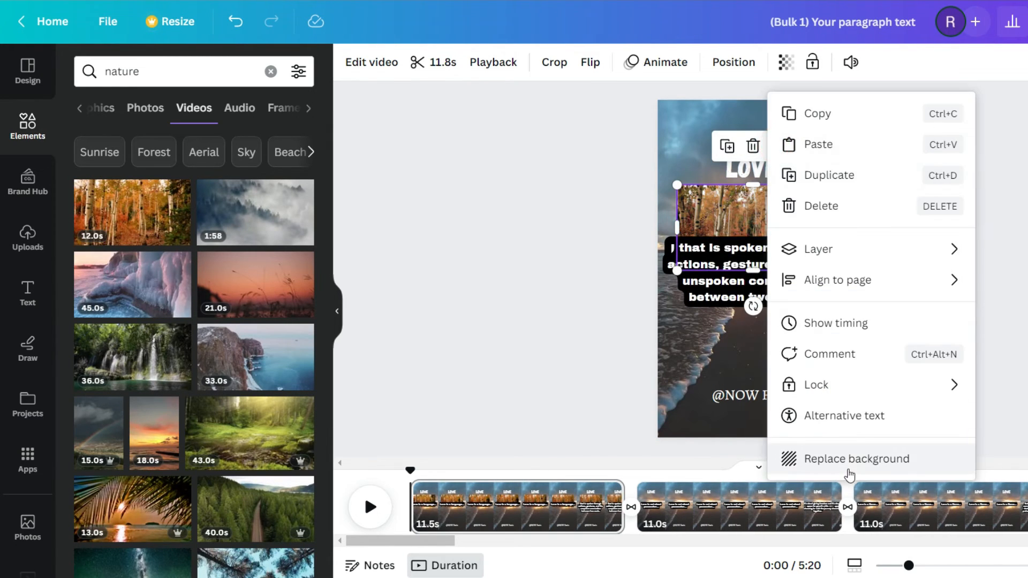
{"action": "left_click", "coordinate": [855, 455]}
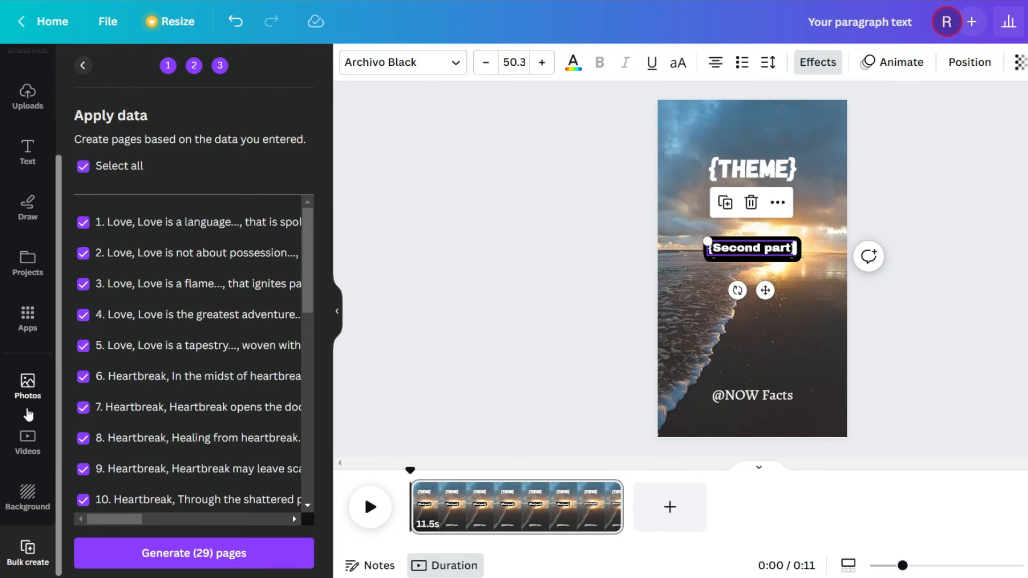
Restart the template's Bulk create with manual data entry, replacing the old table contents with the new quotes in Theme, first and ssecond columns.
{"action": "scroll", "coordinate": [230, 436], "scroll_direction": "down", "scroll_amount": 3}
{"action": "scroll", "coordinate": [201, 320], "scroll_direction": "up", "scroll_amount": 3}
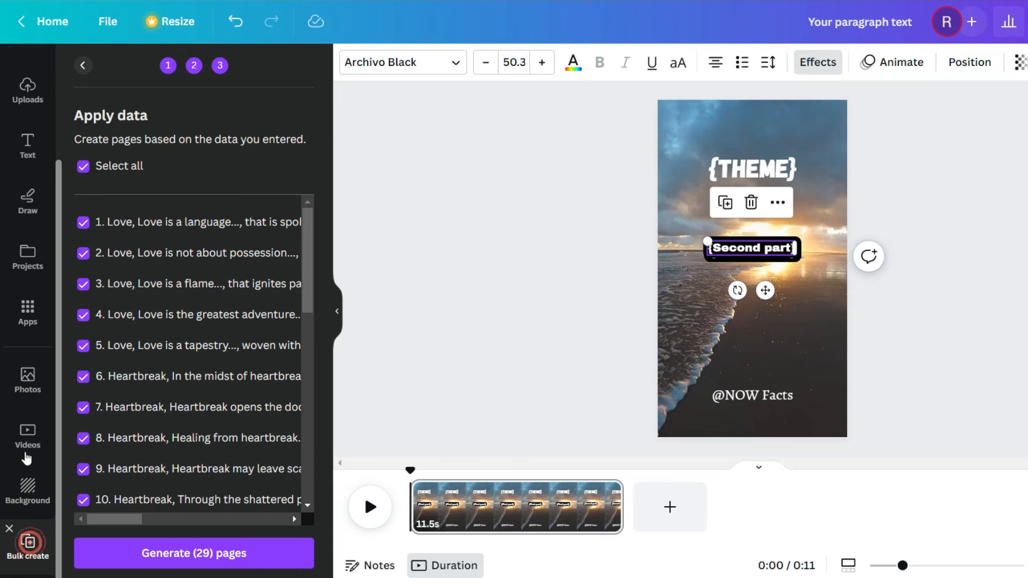
{"action": "left_click", "coordinate": [82, 66]}
{"action": "left_click", "coordinate": [83, 65]}
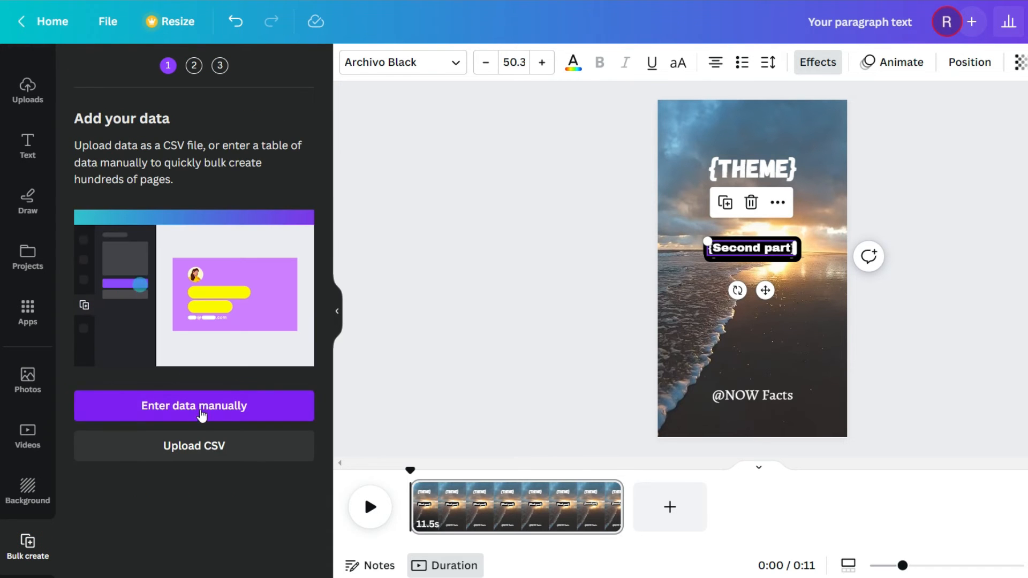
{"action": "left_click", "coordinate": [201, 413]}
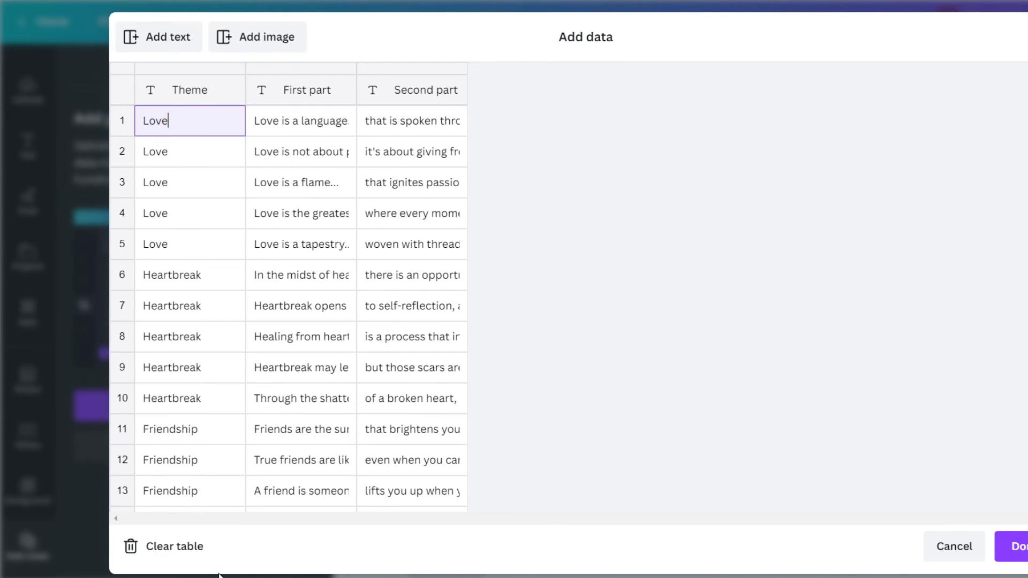
{"action": "left_click", "coordinate": [148, 541]}
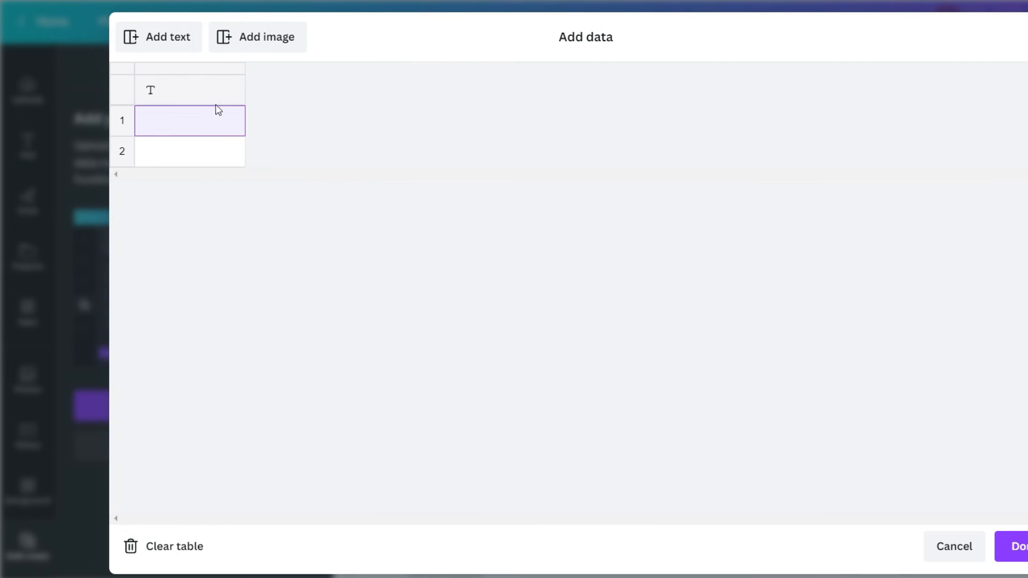
{"action": "key", "text": "ctrl+v"}
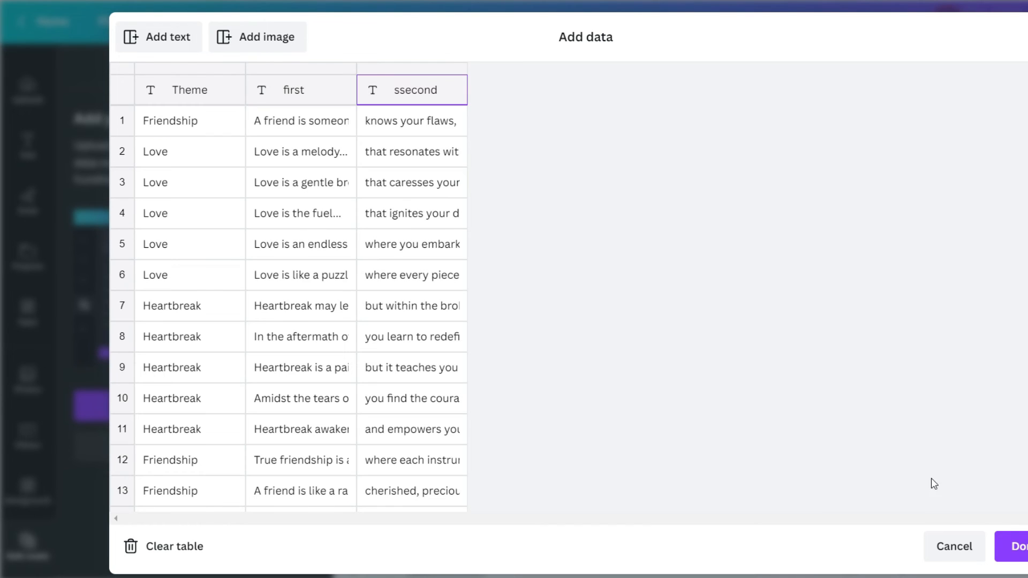
{"action": "left_click", "coordinate": [1021, 545]}
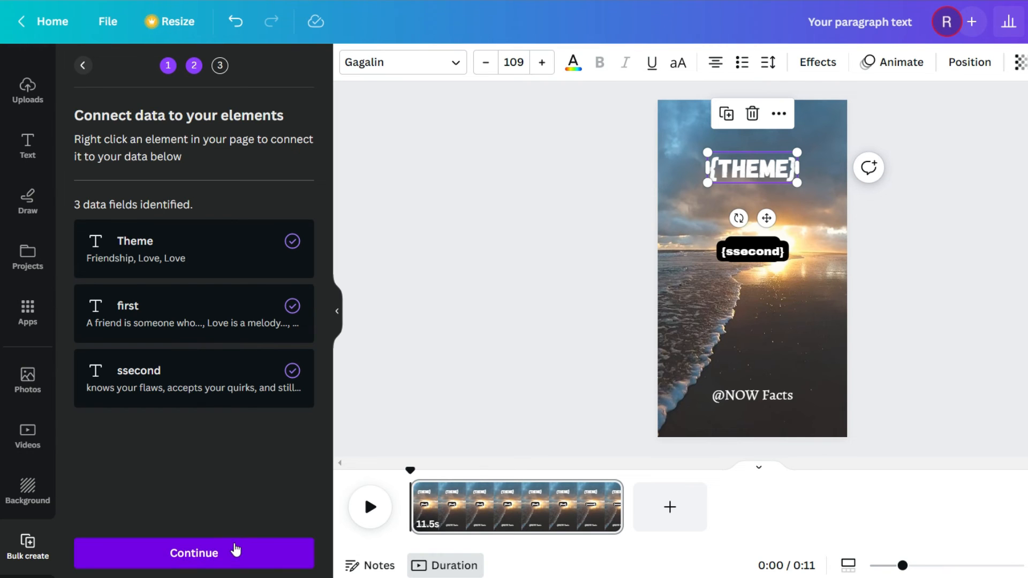
Replace the template's background with the 45-second icy cliff nature video and trim the page to 11.6 seconds.
{"action": "scroll", "coordinate": [28, 257], "scroll_direction": "up", "scroll_amount": 3}
{"action": "left_click", "coordinate": [27, 124]}
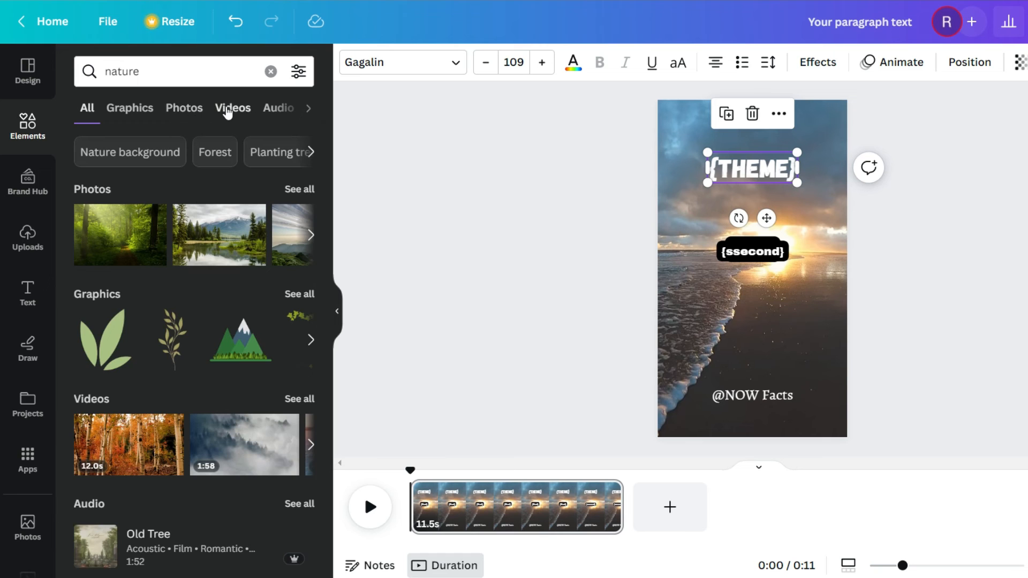
{"action": "left_click", "coordinate": [228, 109]}
{"action": "left_click", "coordinate": [133, 284]}
{"action": "left_click", "coordinate": [767, 190]}
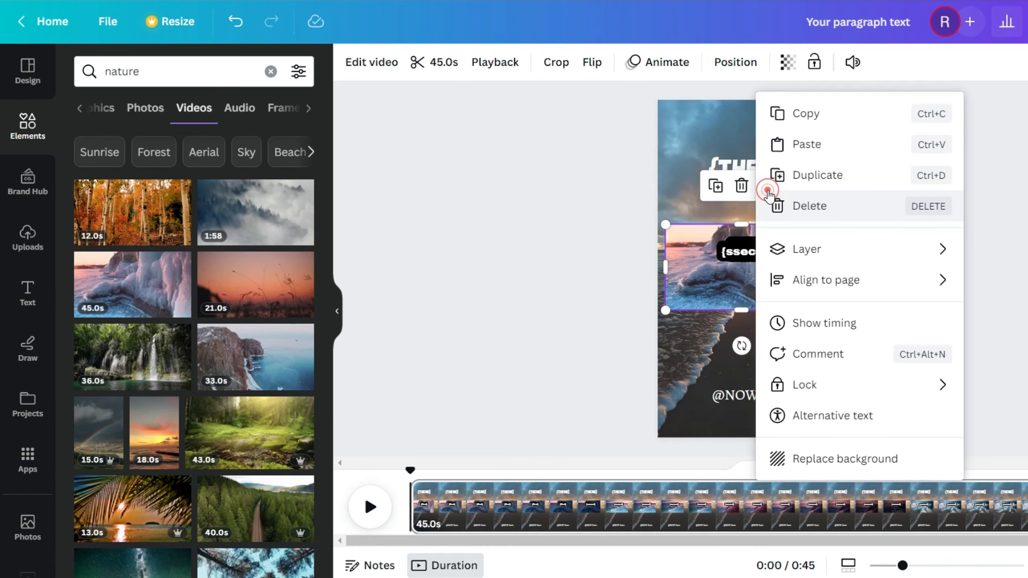
{"action": "left_click", "coordinate": [853, 457]}
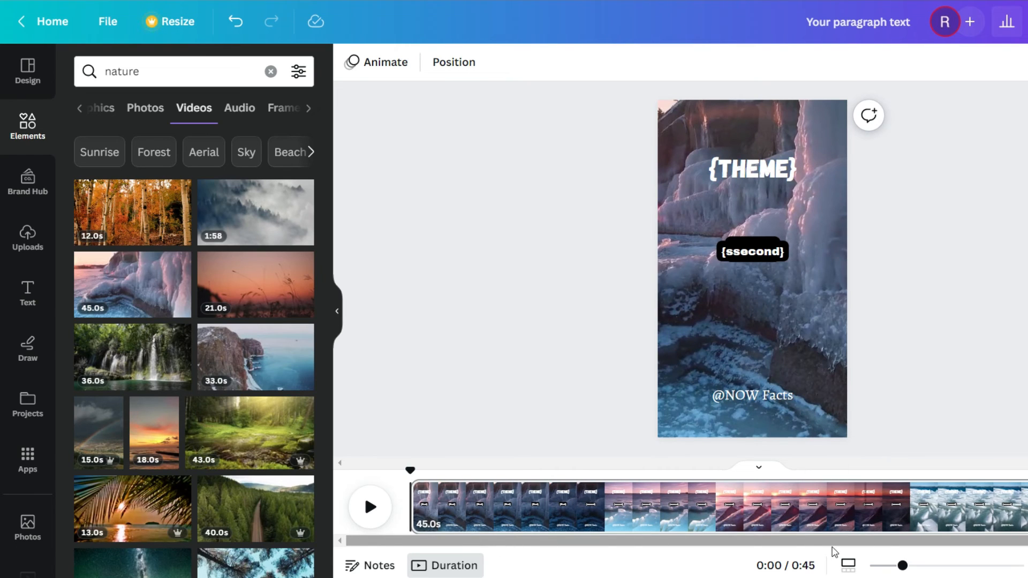
{"action": "left_click", "coordinate": [802, 542]}
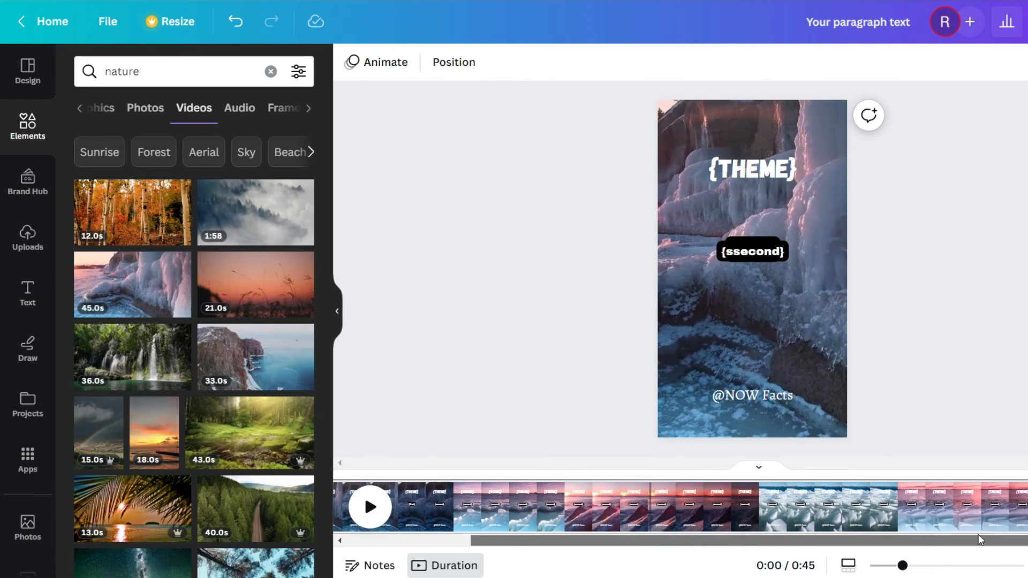
{"action": "left_click_drag", "start_coordinate": [1017, 506], "coordinate": [560, 504]}
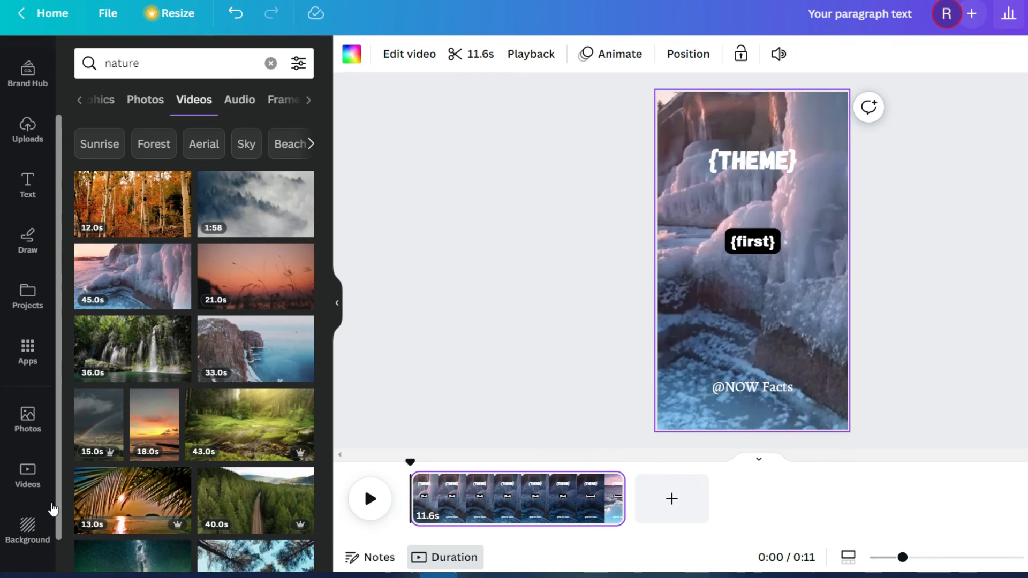
Return to Bulk create and generate all 31 pages from the connected data.
{"action": "scroll", "coordinate": [50, 509], "scroll_direction": "down", "scroll_amount": 1}
{"action": "left_click", "coordinate": [28, 546]}
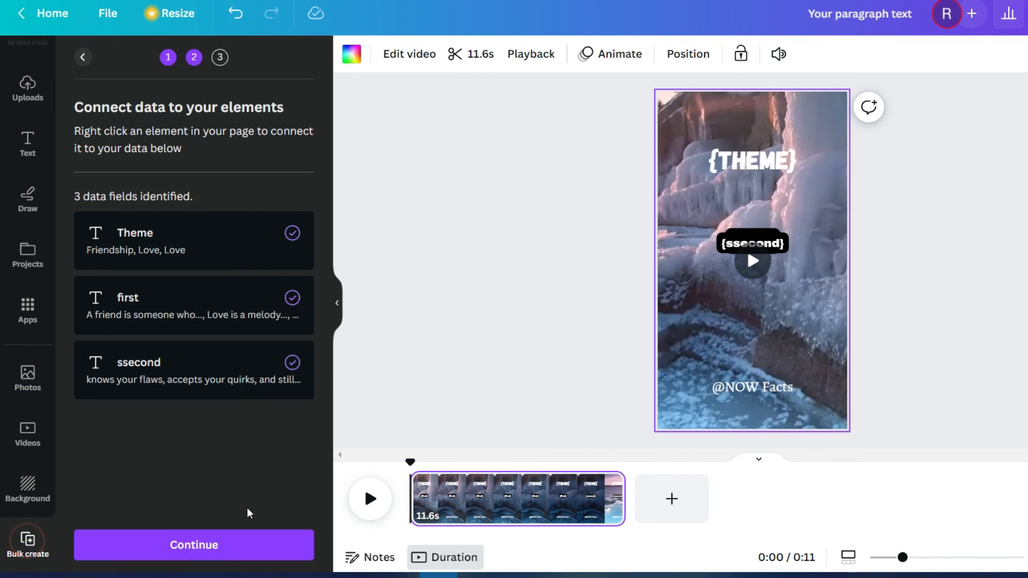
{"action": "left_click", "coordinate": [236, 555]}
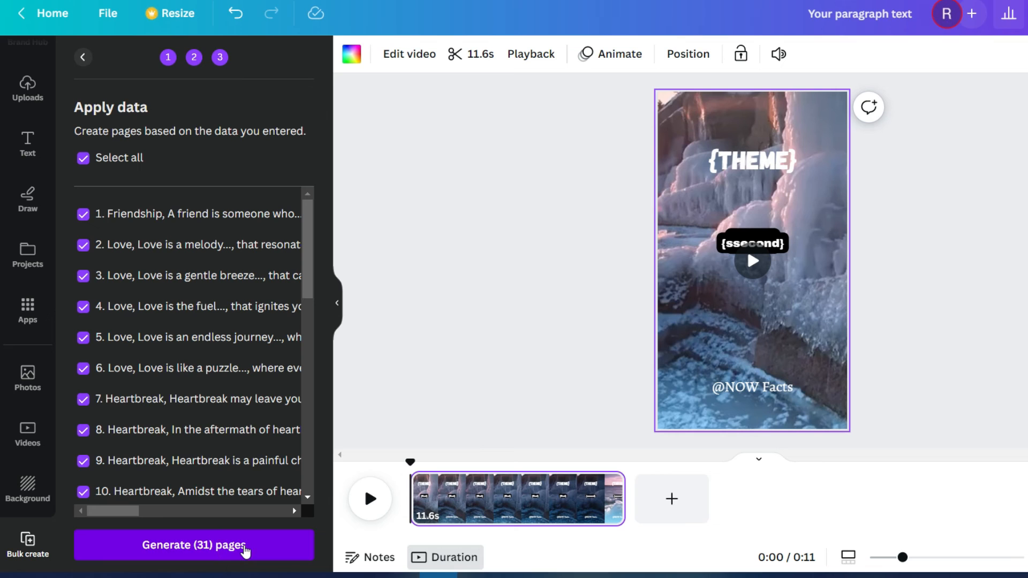
{"action": "left_click", "coordinate": [245, 549]}
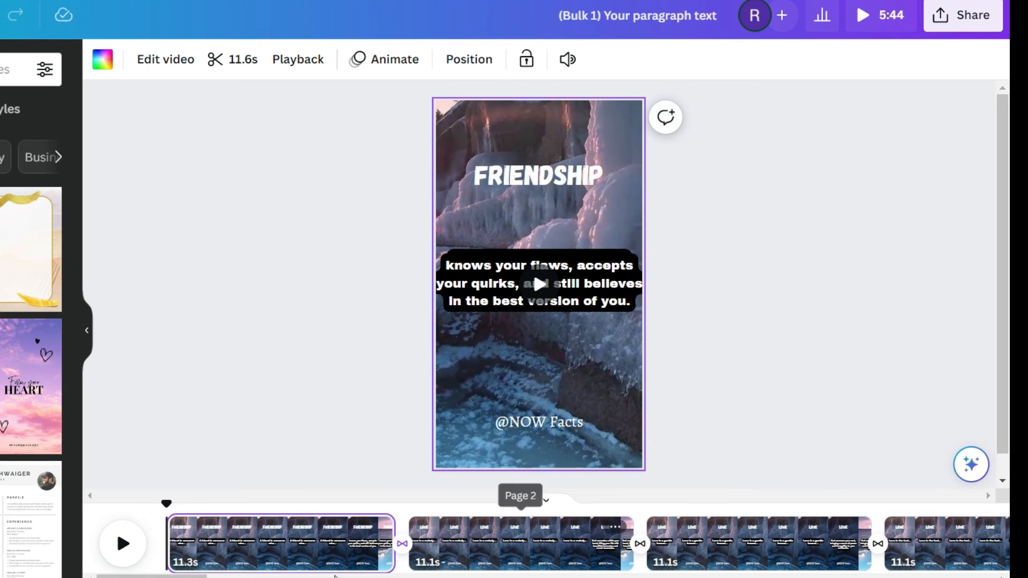
{"action": "mouse_move", "coordinate": [190, 577]}
{"action": "left_mouse_down"}
{"action": "mouse_move", "coordinate": [493, 577]}
{"action": "mouse_move", "coordinate": [191, 577]}
{"action": "left_mouse_up"}
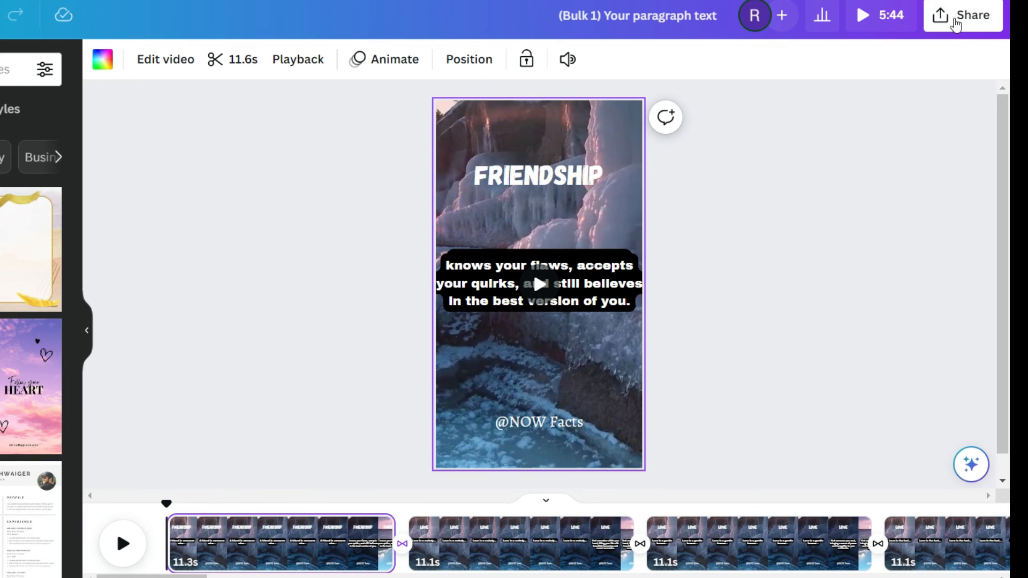
Download all pages of the generated design as an MP4 video at 720p quality.
{"action": "left_click", "coordinate": [941, 16]}
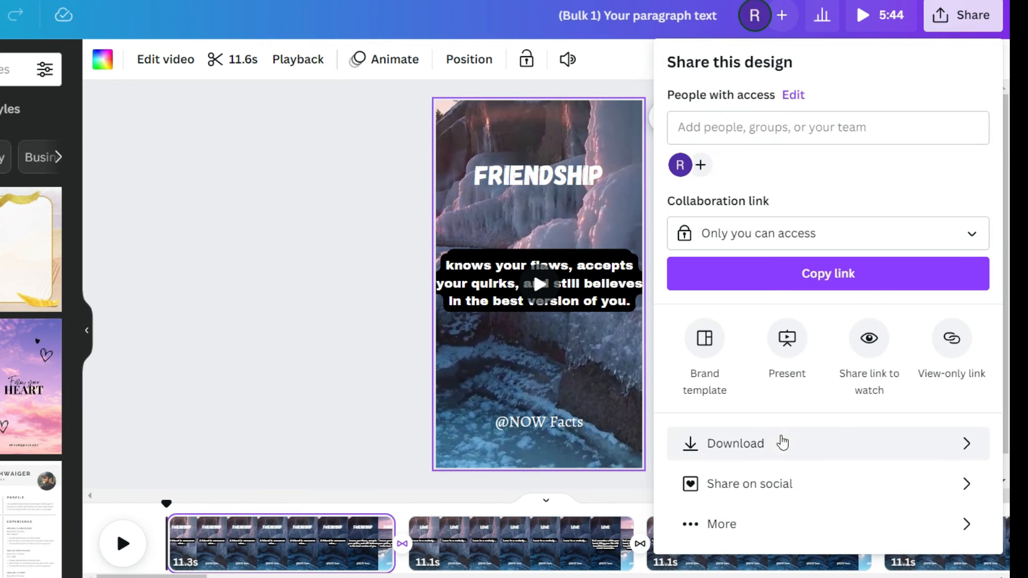
{"action": "left_click", "coordinate": [788, 444]}
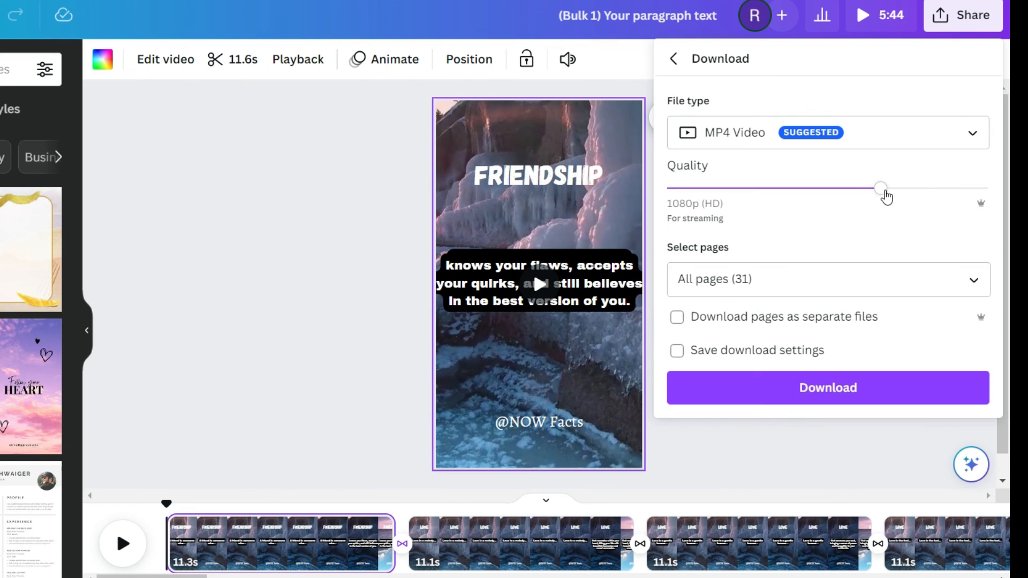
{"action": "left_click_drag", "start_coordinate": [877, 198], "coordinate": [820, 201]}
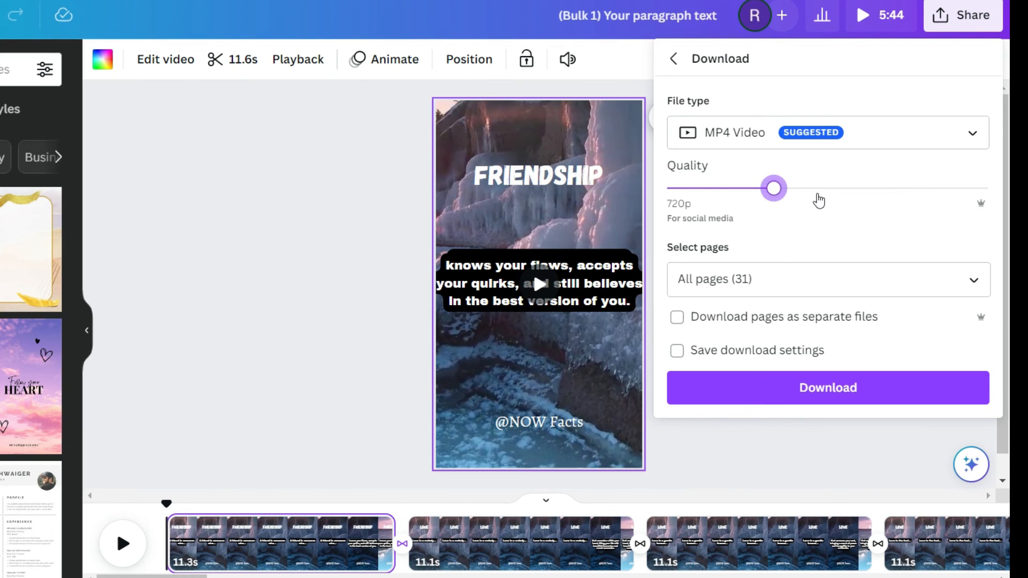
{"action": "left_click", "coordinate": [802, 389]}
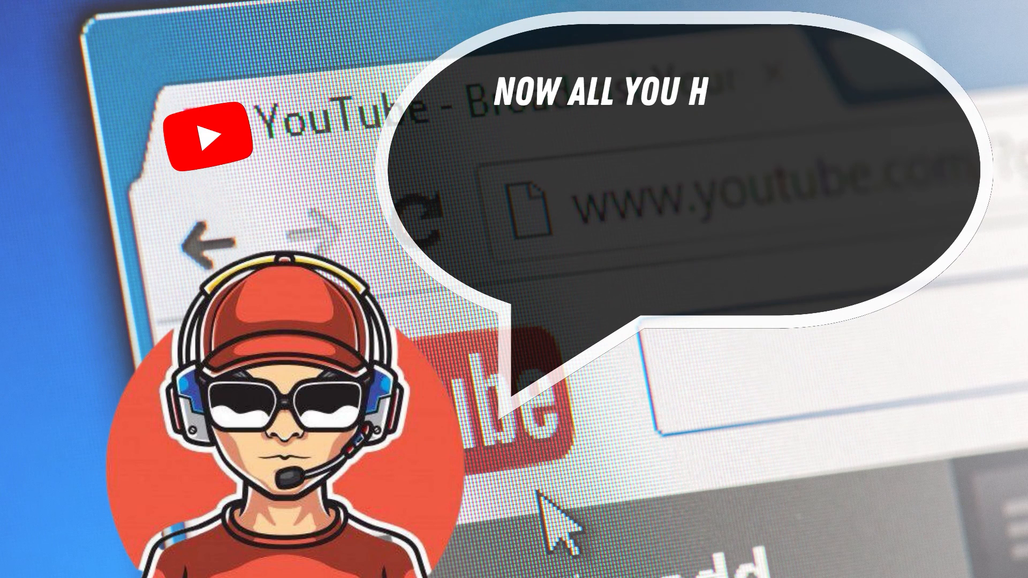